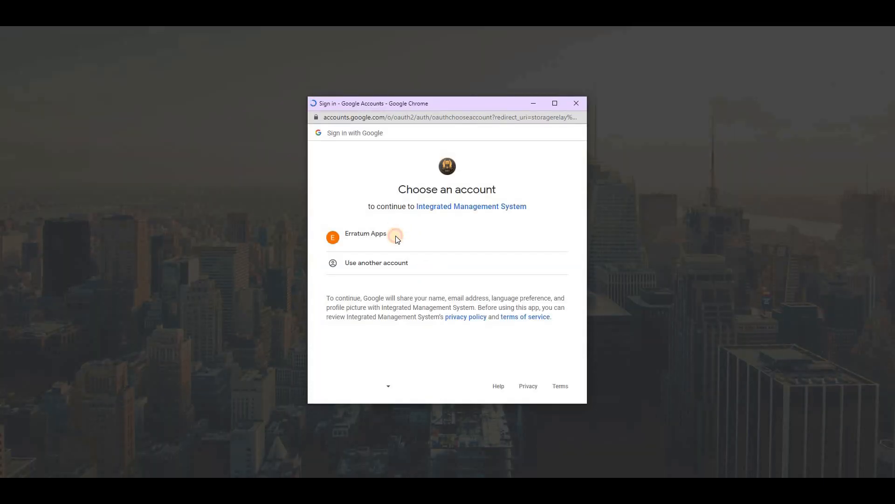
Step: Sign in to the Integrated Management System with the Erratum Apps Google account and dismiss the Helpdesk introduction
{"action": "left_click", "coordinate": [396, 237]}
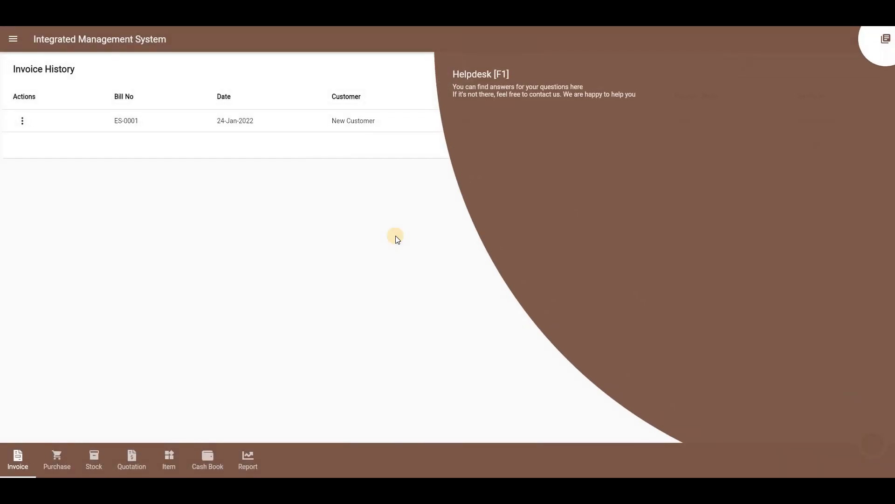
{"action": "left_click", "coordinate": [357, 266]}
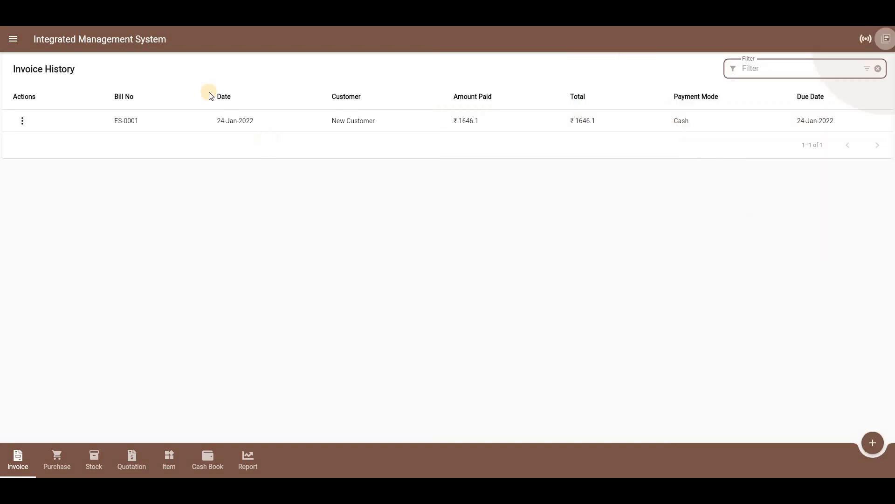
Step: Look through the organization's detail fields and the mobile number update form, and return to the invoice history
{"action": "left_click", "coordinate": [18, 38]}
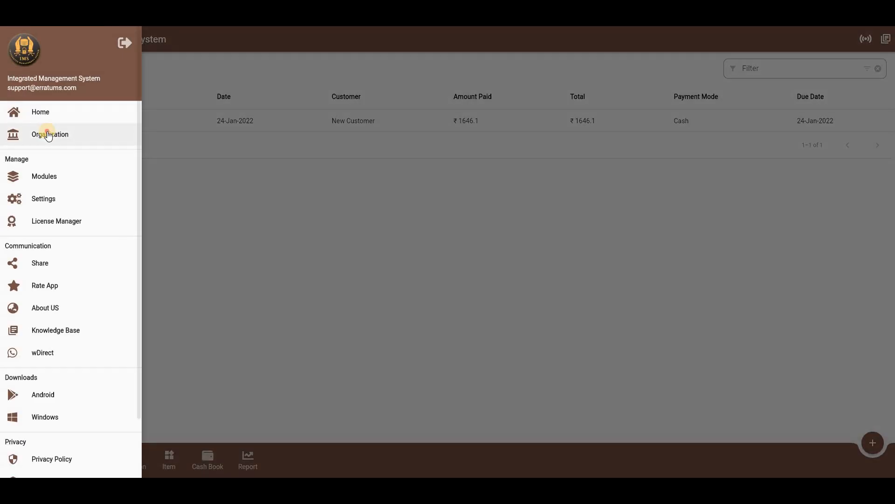
{"action": "left_click", "coordinate": [49, 134]}
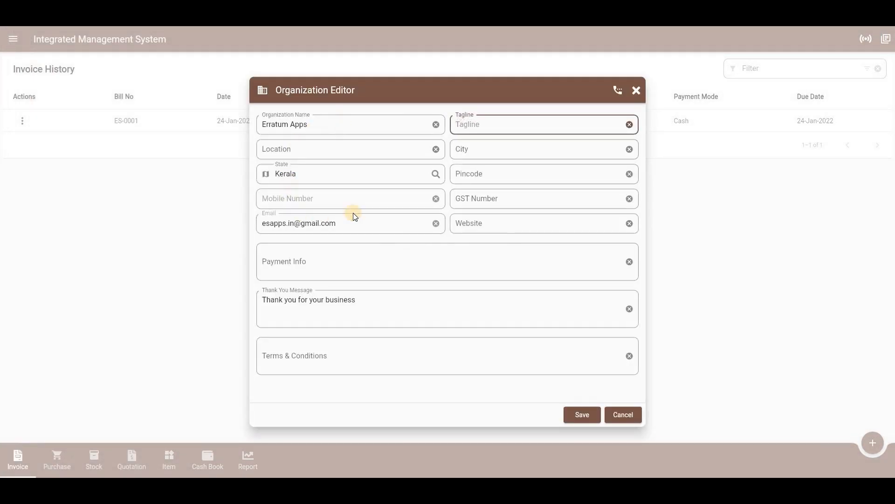
{"action": "left_click", "coordinate": [346, 145]}
{"action": "key", "text": "Tab"}
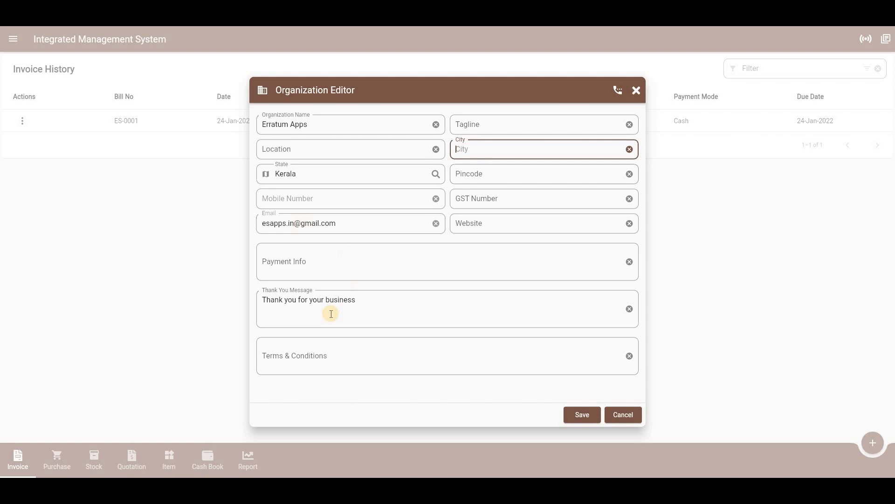
{"action": "left_click", "coordinate": [370, 266]}
{"action": "left_click", "coordinate": [346, 348]}
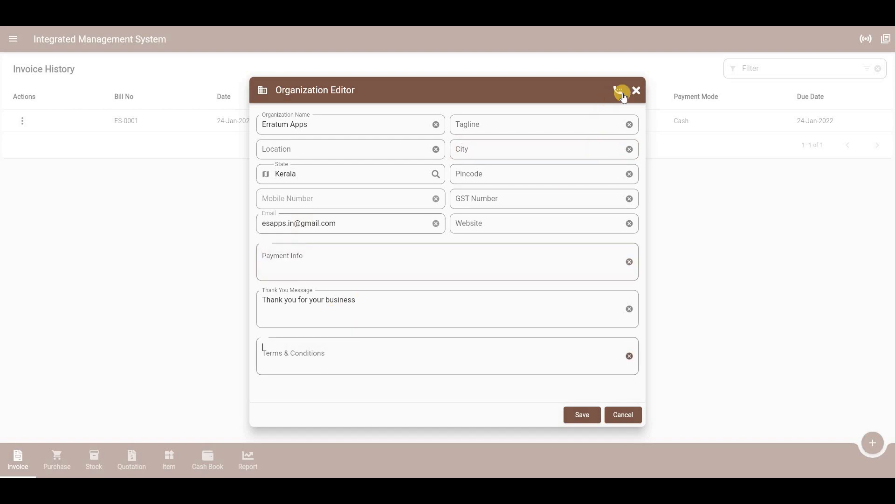
{"action": "left_click", "coordinate": [309, 222]}
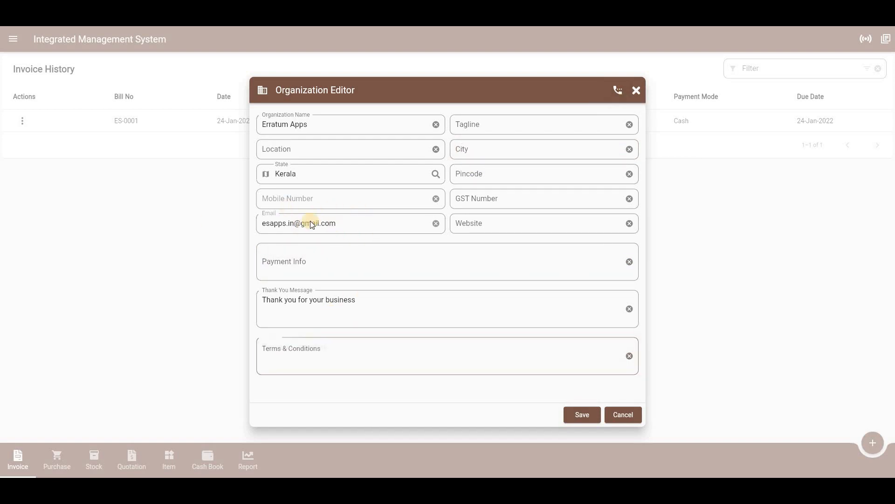
{"action": "left_click", "coordinate": [621, 86]}
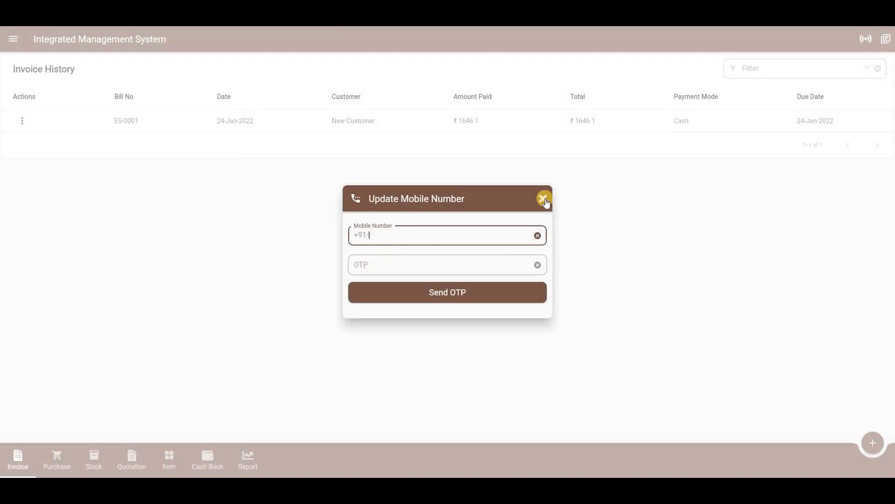
{"action": "left_click", "coordinate": [186, 144]}
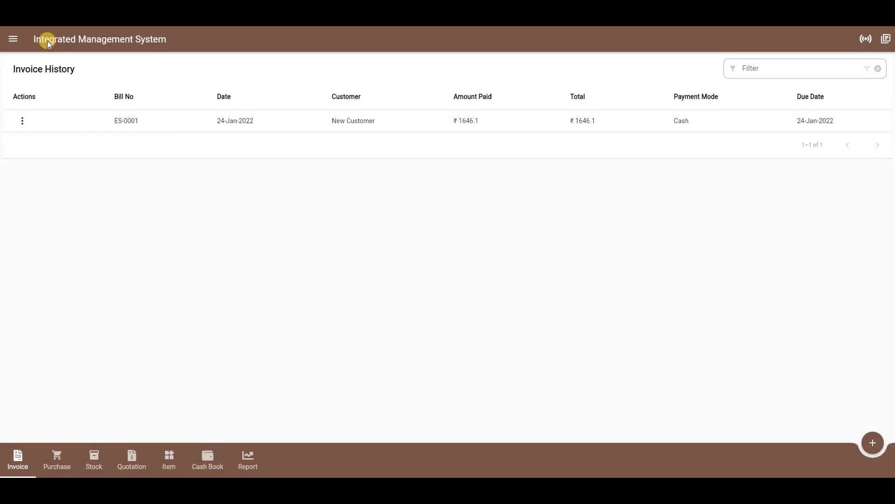
Step: Review the general settings, including Dark Theme and Visible Modules, and the invoice settings, and leave Settings without saving
{"action": "left_click", "coordinate": [20, 40]}
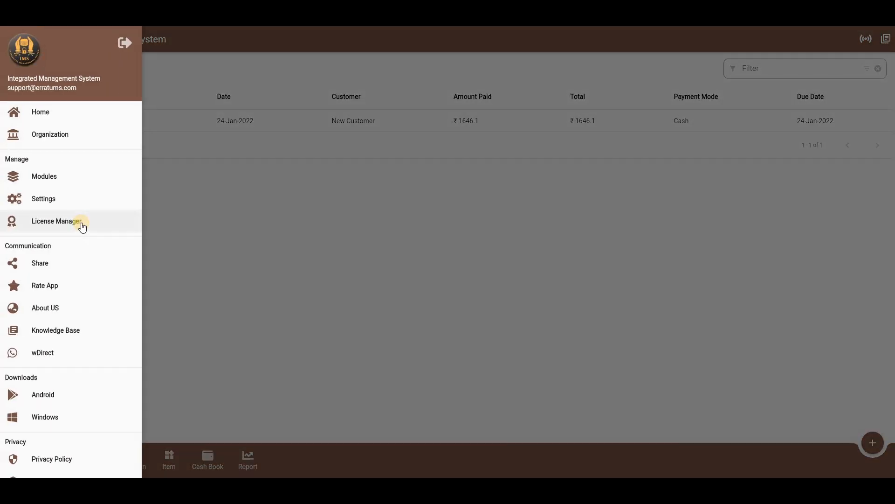
{"action": "left_click", "coordinate": [73, 199]}
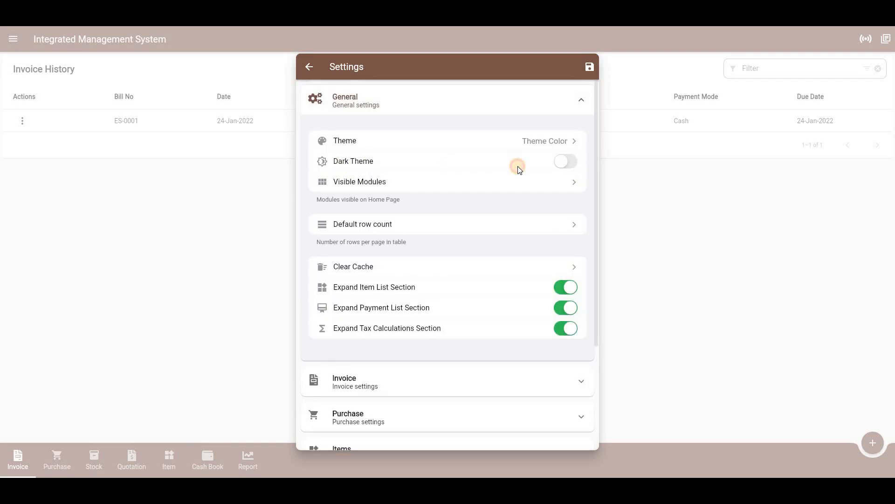
{"action": "left_click", "coordinate": [563, 168]}
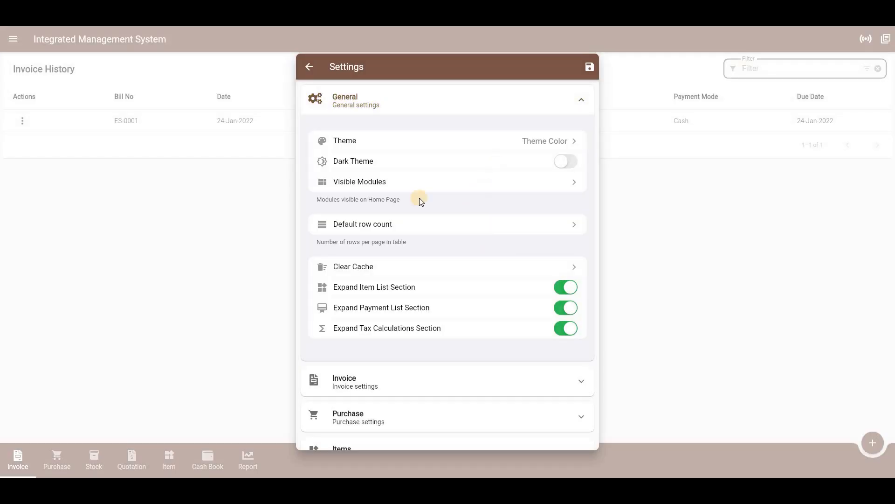
{"action": "left_click", "coordinate": [413, 183]}
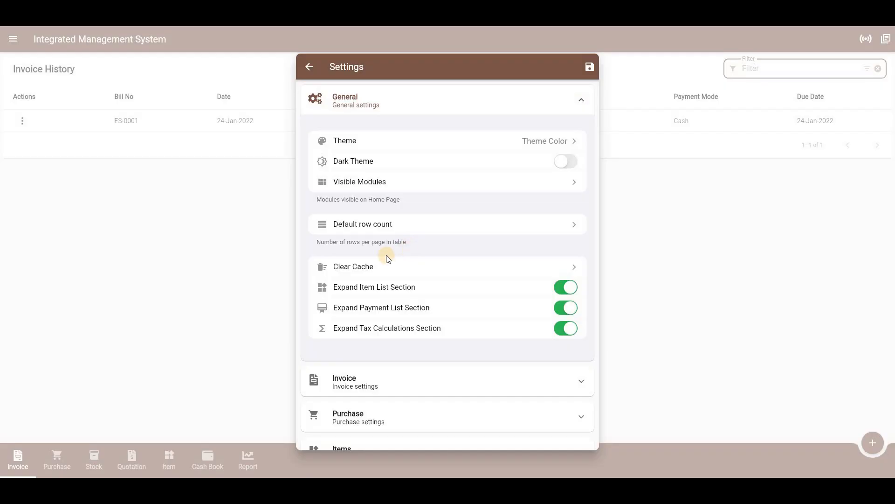
{"action": "scroll", "coordinate": [387, 259], "scroll_direction": "down", "scroll_amount": 3}
{"action": "left_click", "coordinate": [388, 239]}
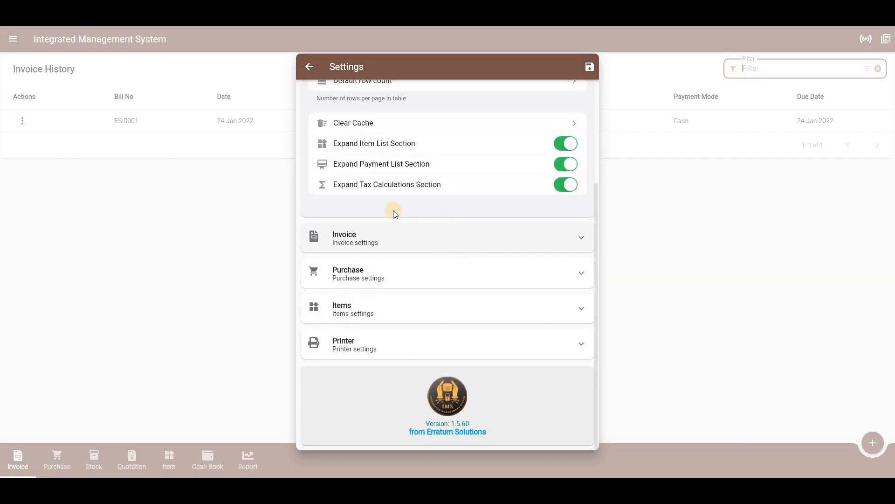
{"action": "scroll", "coordinate": [588, 187], "scroll_direction": "down", "scroll_amount": 3}
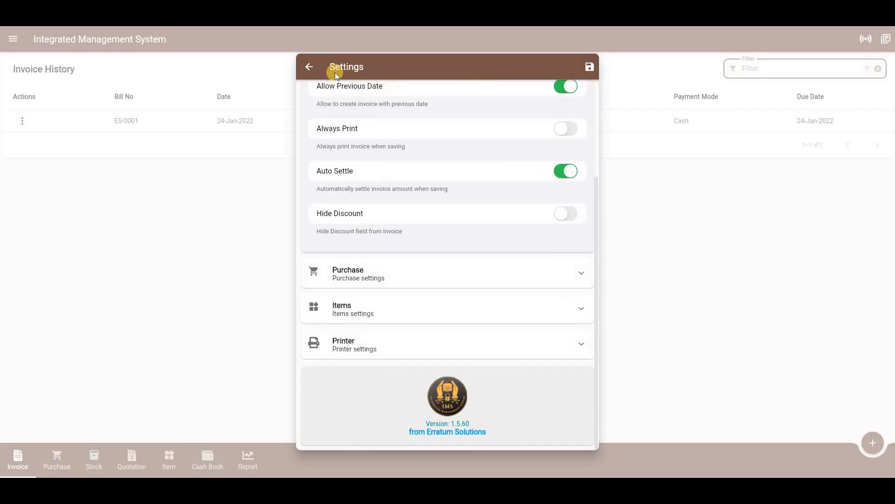
{"action": "left_click", "coordinate": [310, 68]}
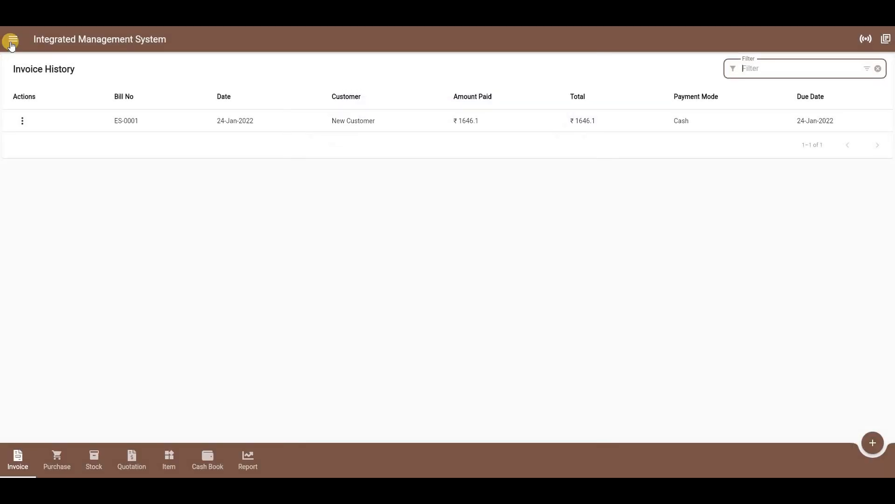
Step: Filter the Knowledge Base for "pre", read the article on setting a previous bill date in invoice / purchase / stock, and close the Knowledge Base
{"action": "left_click", "coordinate": [11, 41]}
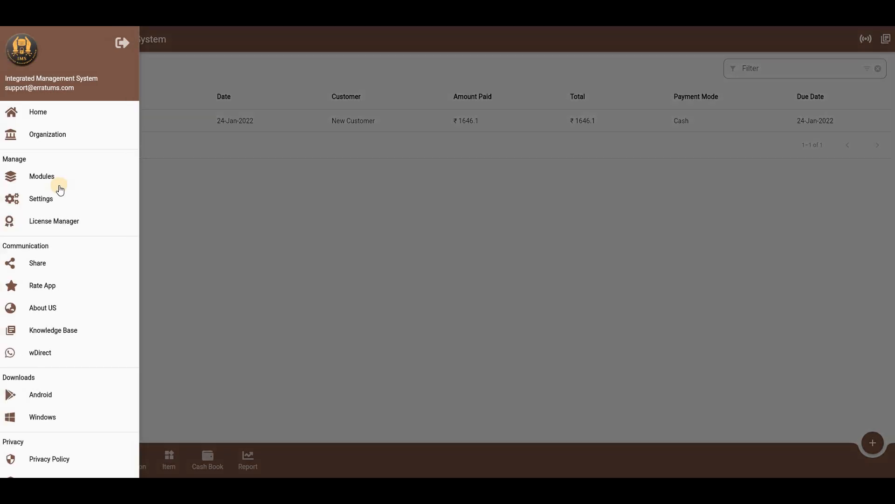
{"action": "left_click", "coordinate": [57, 331]}
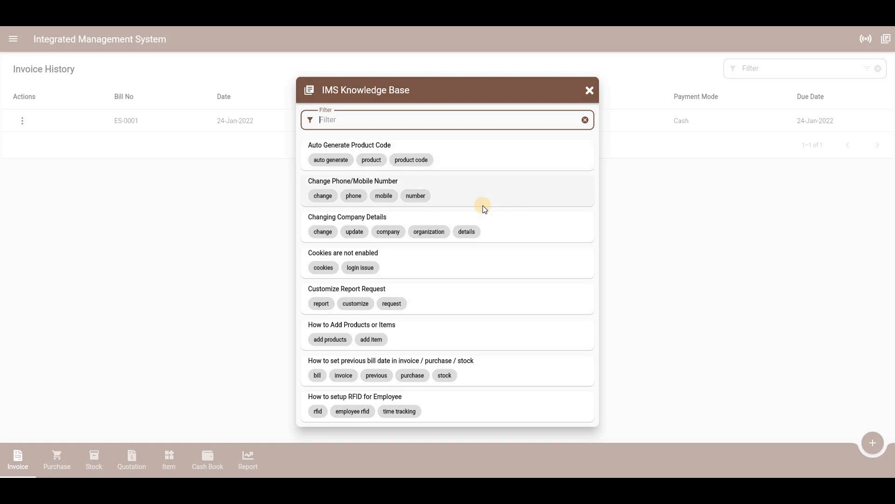
{"action": "type", "text": "pre"}
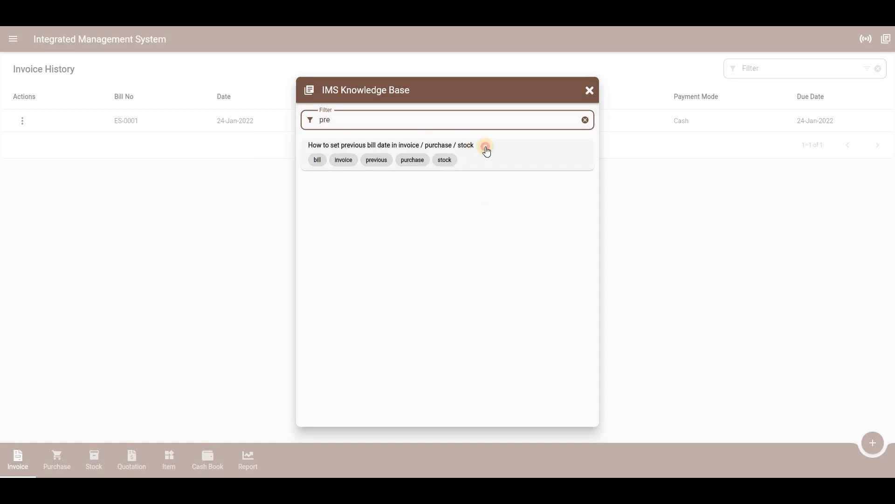
{"action": "left_click", "coordinate": [407, 145]}
{"action": "scroll", "coordinate": [387, 310], "scroll_direction": "down", "scroll_amount": 5}
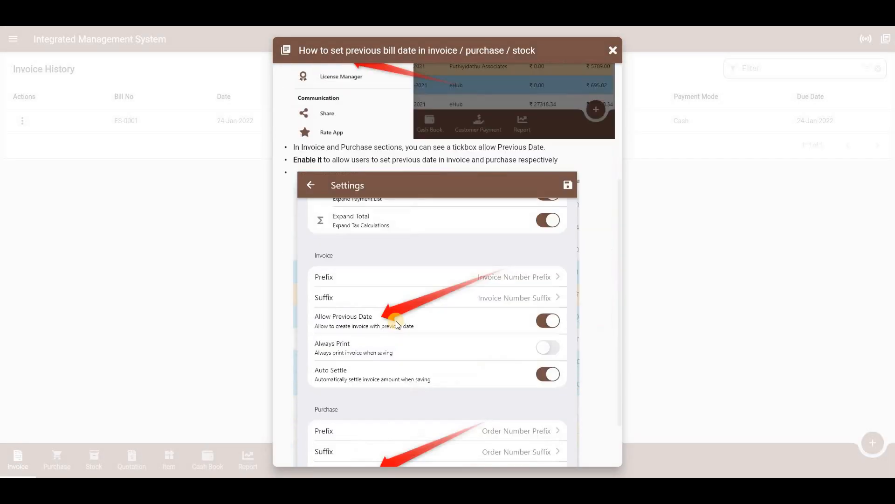
{"action": "scroll", "coordinate": [467, 140], "scroll_direction": "up", "scroll_amount": 5}
{"action": "left_click", "coordinate": [613, 50]}
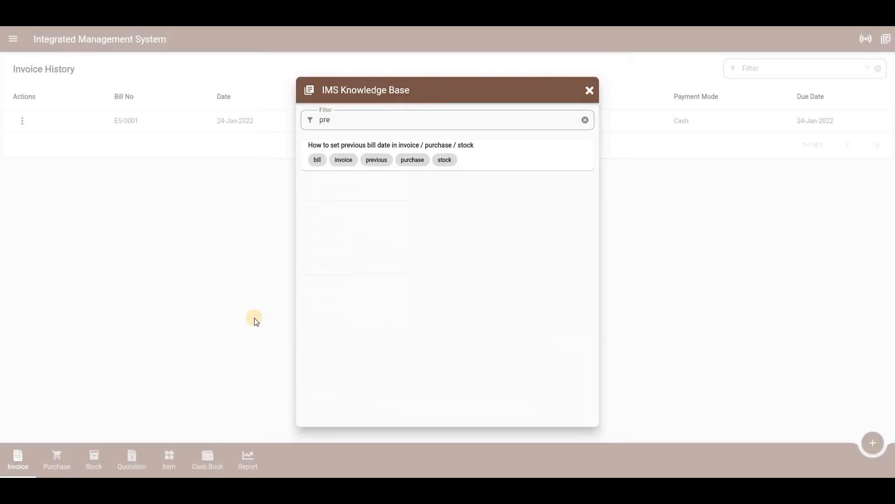
{"action": "left_click", "coordinate": [255, 318]}
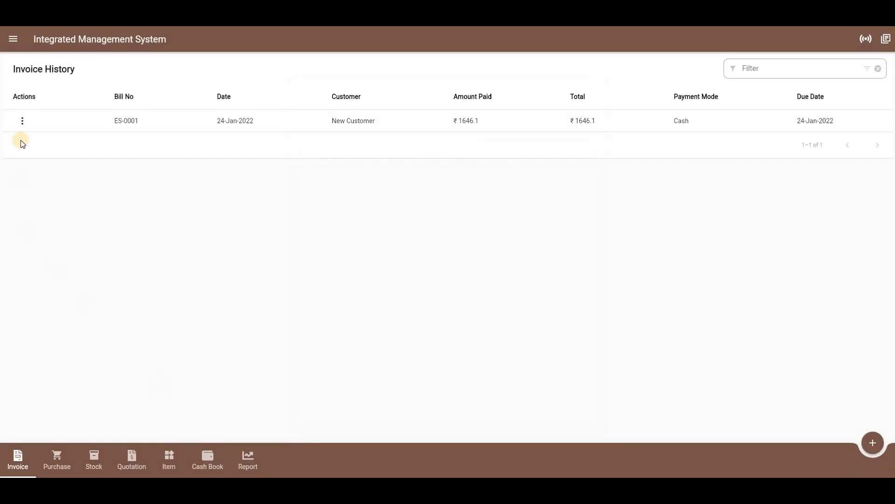
Step: View the User list from the modules overview and return to the overview
{"action": "left_click", "coordinate": [15, 51]}
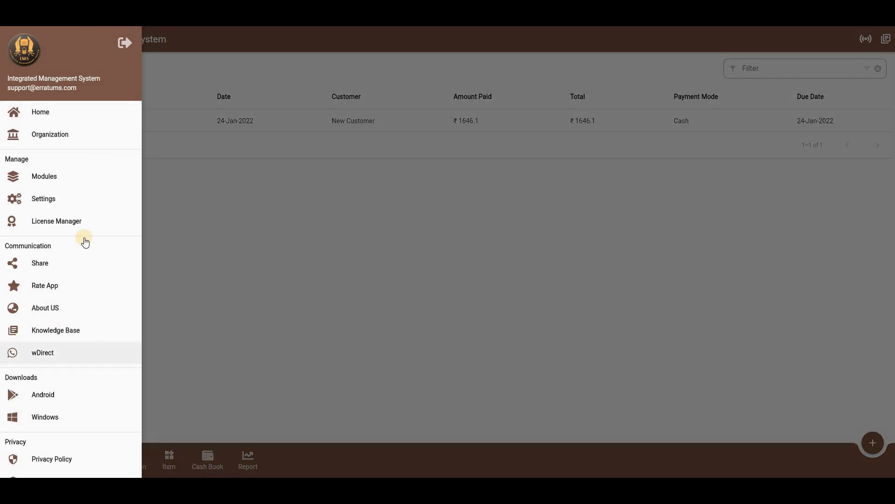
{"action": "left_click", "coordinate": [35, 182]}
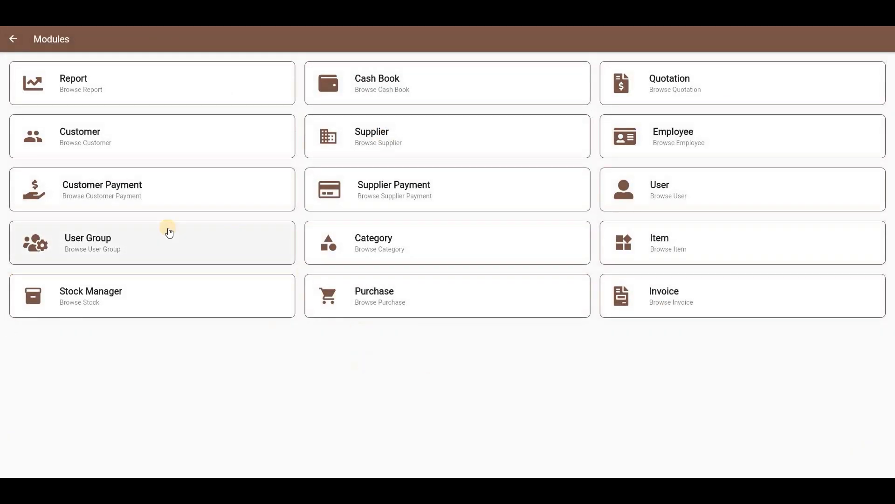
{"action": "left_click", "coordinate": [743, 187]}
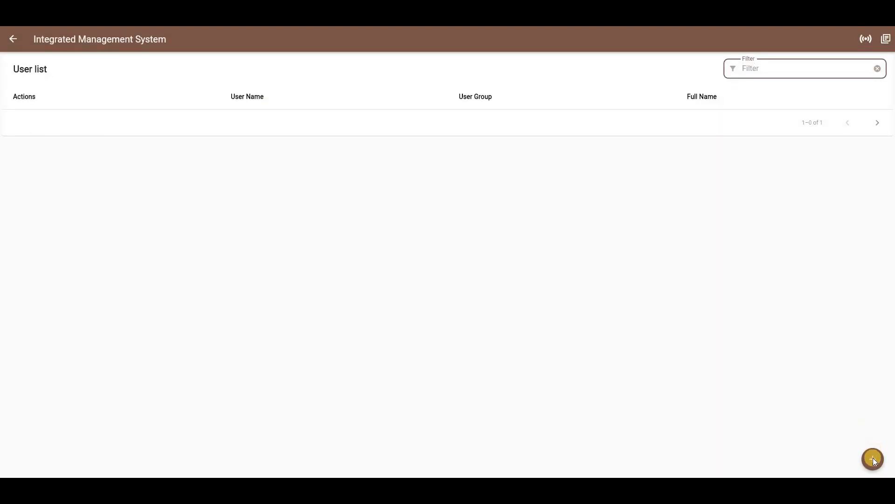
{"action": "left_click", "coordinate": [16, 37]}
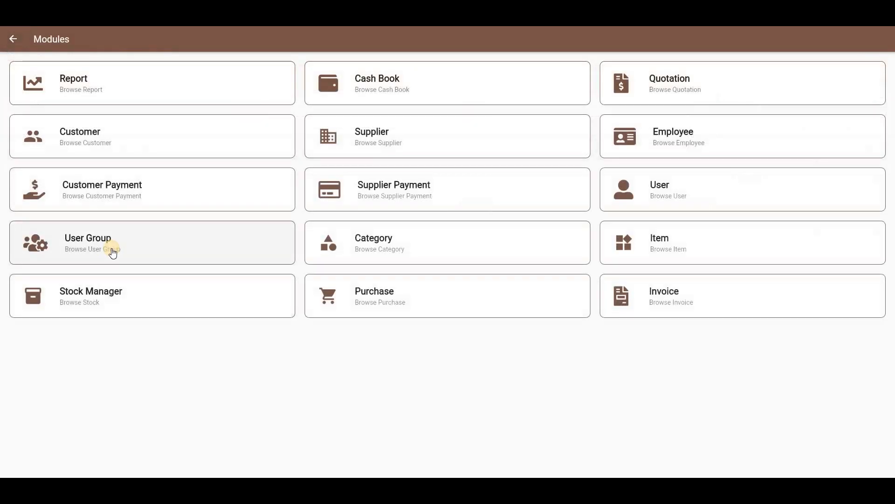
Step: Start a user group with name and description Manager, granting View on the listed modules and Add on Employee Shift, Time Tracker and Customer Payment
{"action": "left_click", "coordinate": [118, 253]}
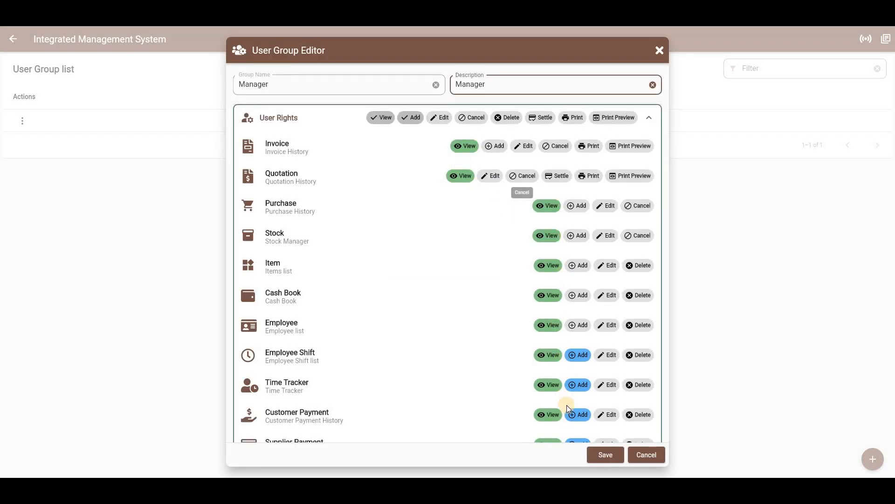
{"action": "scroll", "coordinate": [595, 222], "scroll_direction": "down", "scroll_amount": 4}
{"action": "scroll", "coordinate": [611, 250], "scroll_direction": "up", "scroll_amount": 4}
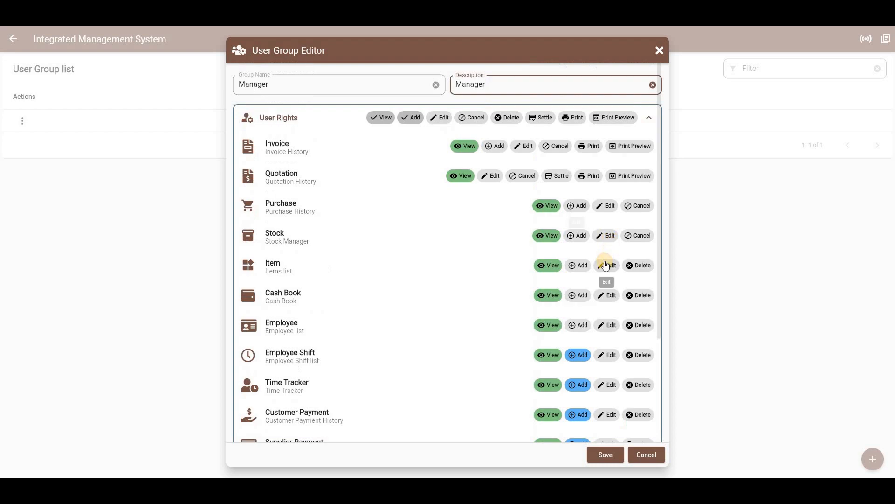
Step: Grant Manager Edit on Stock and Item, Delete on Employee and Employee Shift, Settle on Quotation, Print and Print Preview on Invoice, and save the group
{"action": "left_click", "coordinate": [637, 330]}
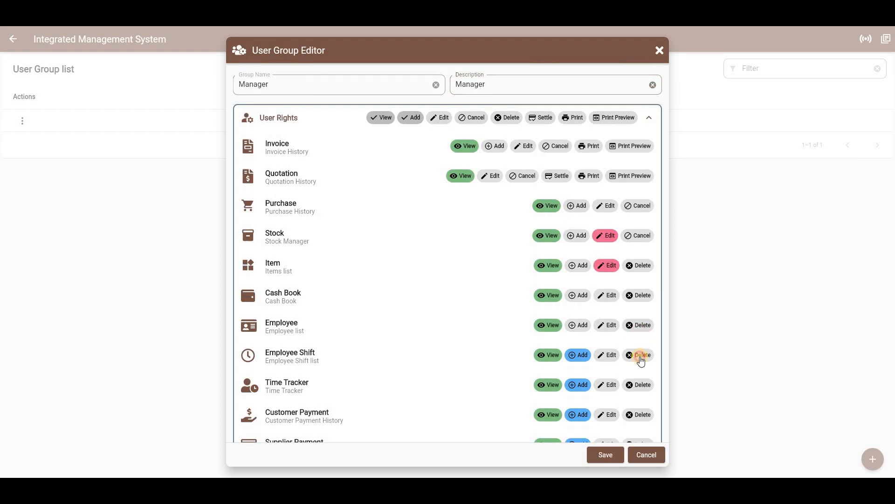
{"action": "left_click", "coordinate": [636, 145]}
{"action": "left_click", "coordinate": [563, 177]}
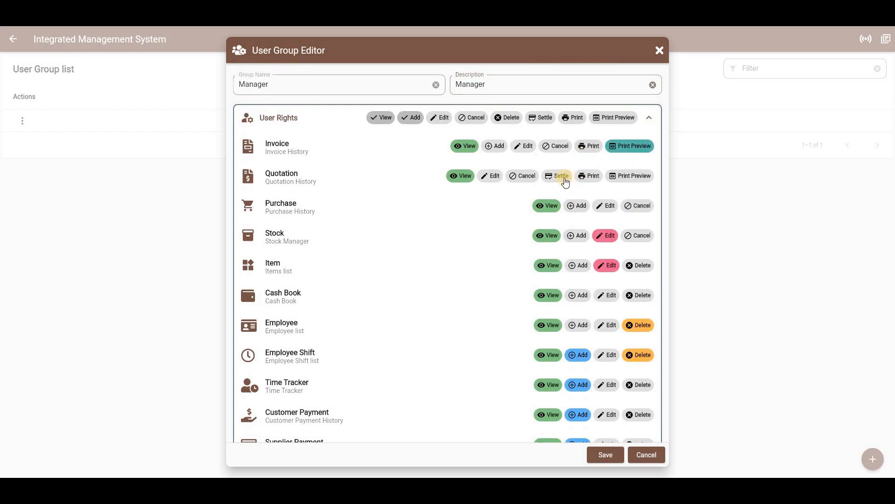
{"action": "left_click", "coordinate": [589, 145]}
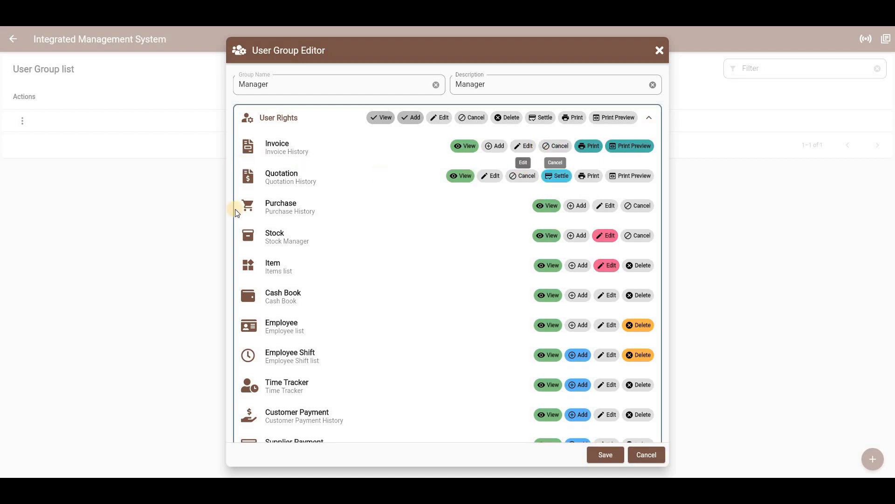
{"action": "left_click", "coordinate": [606, 454]}
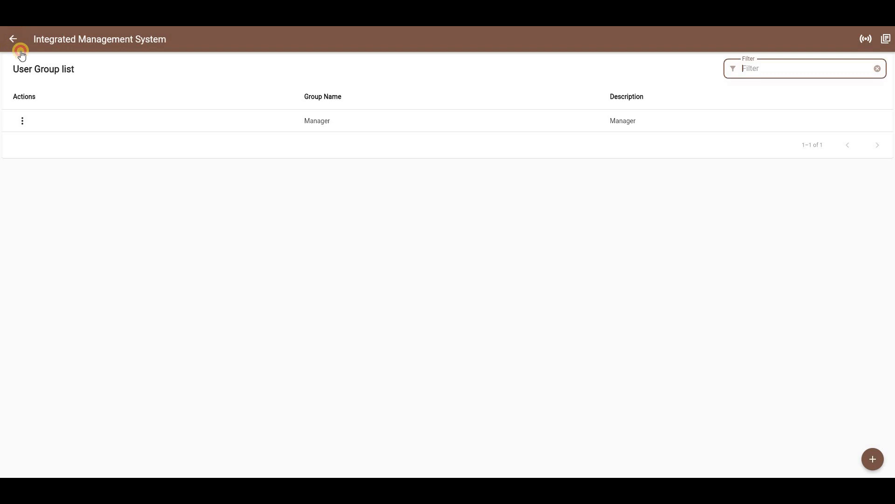
Step: Make Customers visible on the Home Page through the visible modules setting, submit the change and leave the settings
{"action": "left_click", "coordinate": [14, 40]}
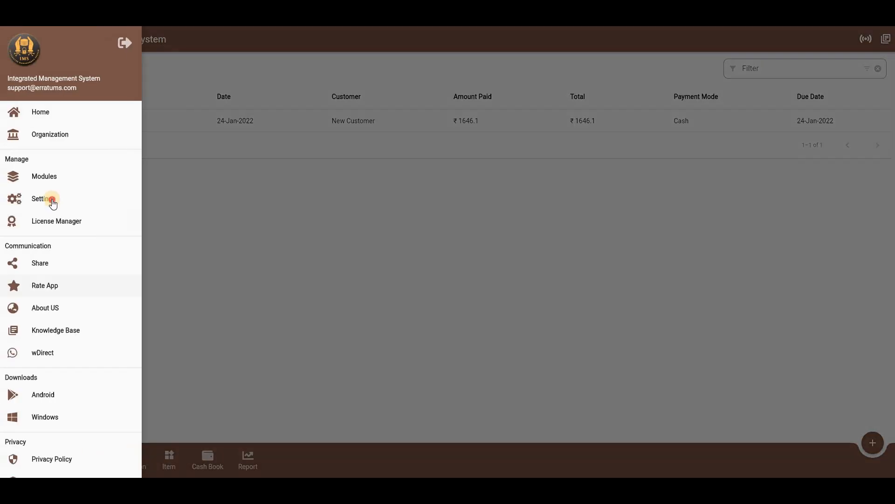
{"action": "left_click", "coordinate": [50, 199]}
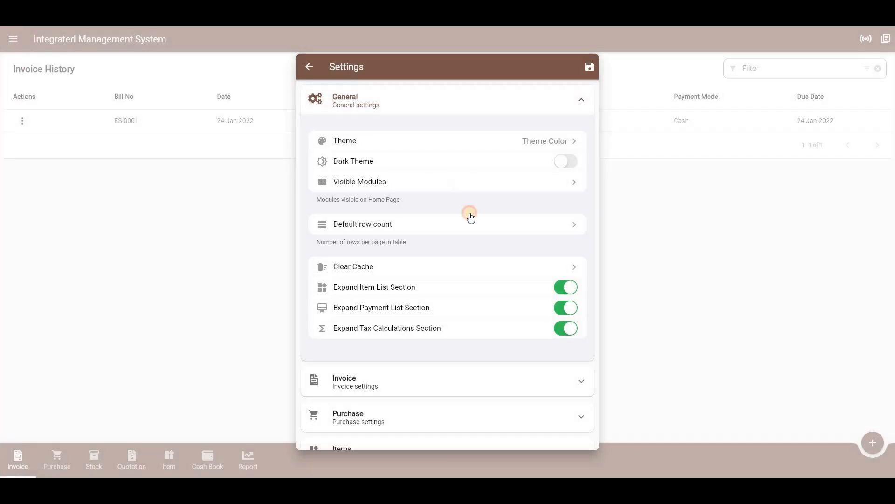
{"action": "left_click", "coordinate": [470, 215]}
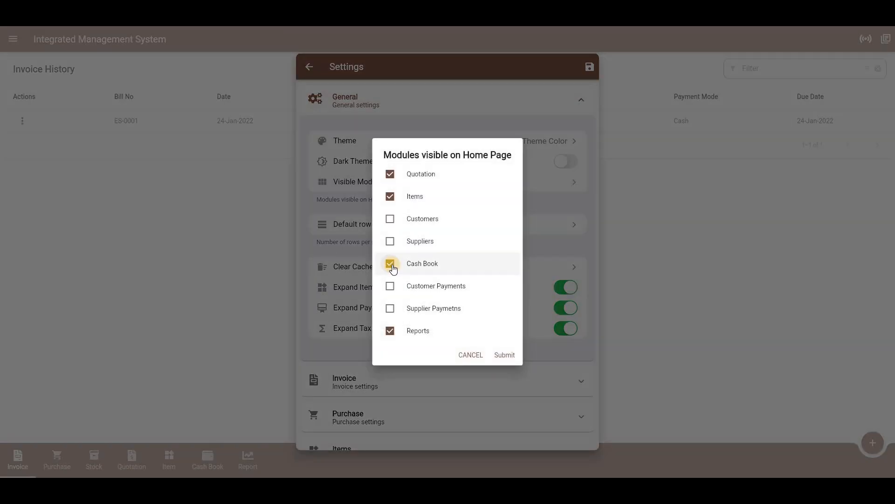
{"action": "left_click", "coordinate": [390, 219]}
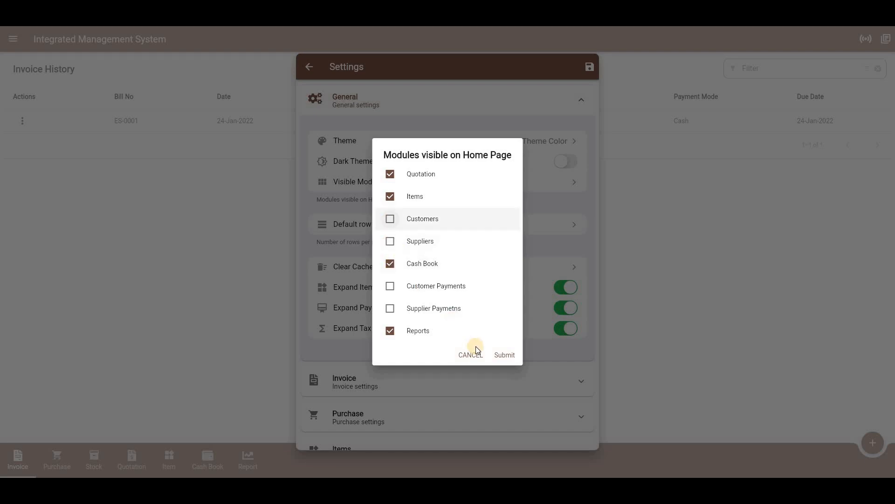
{"action": "left_click", "coordinate": [507, 357]}
{"action": "left_click", "coordinate": [684, 254]}
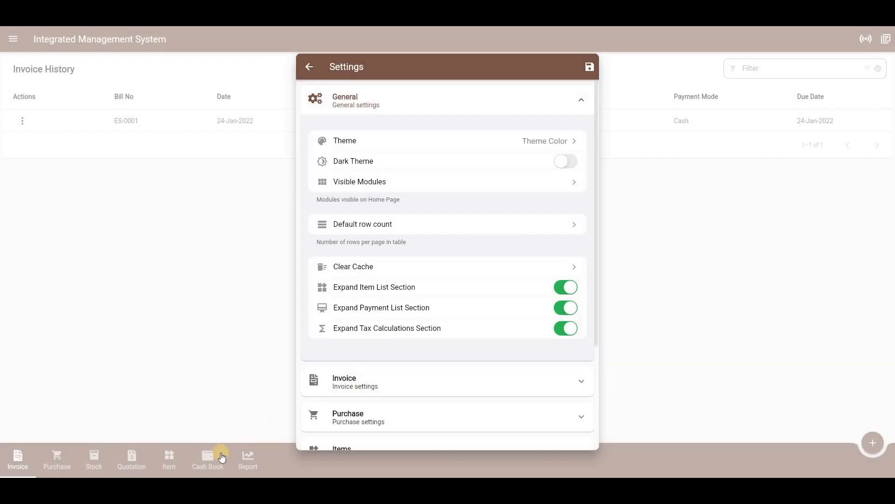
Step: Open the Customer list from the home page, view the existing customer's details and close them without saving
{"action": "left_click", "coordinate": [221, 455]}
{"action": "left_click", "coordinate": [205, 460]}
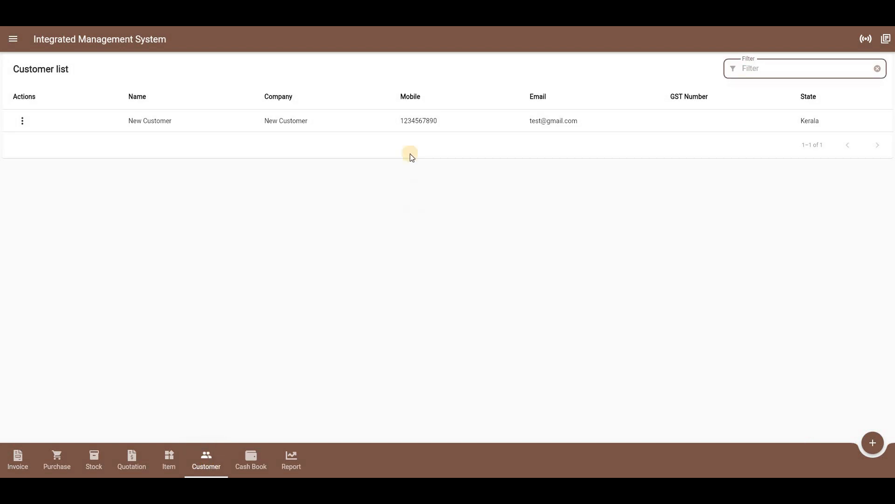
{"action": "left_click", "coordinate": [412, 124]}
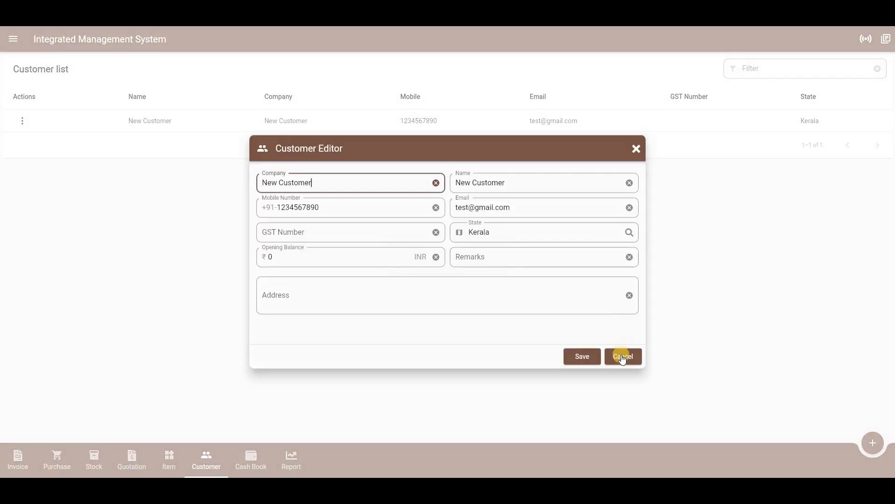
Step: Filter the Knowledge Base for "add", read the article How to Add Products or Items, and close it
{"action": "left_click", "coordinate": [15, 40]}
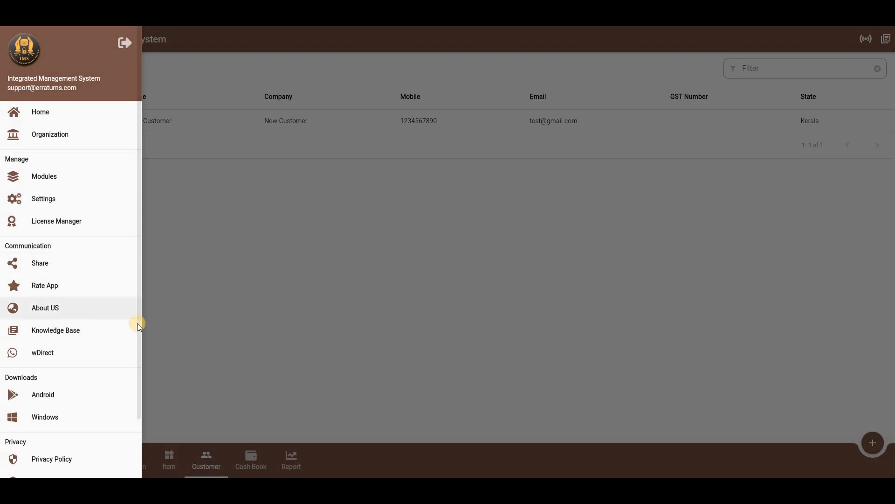
{"action": "scroll", "coordinate": [464, 233], "scroll_direction": "down", "scroll_amount": 3}
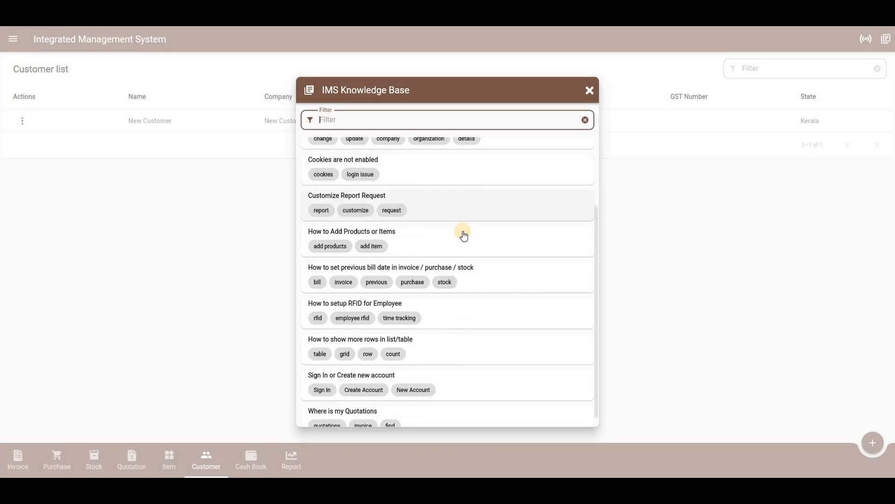
{"action": "type", "text": "add"}
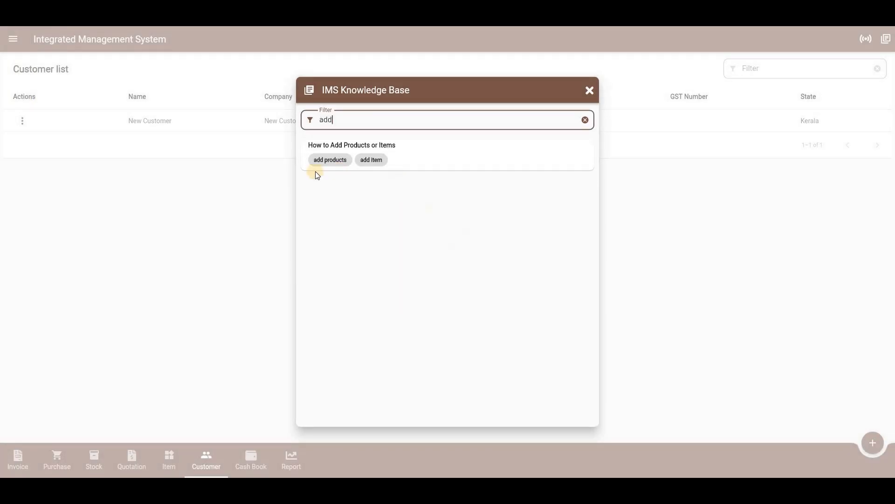
{"action": "left_click", "coordinate": [373, 167]}
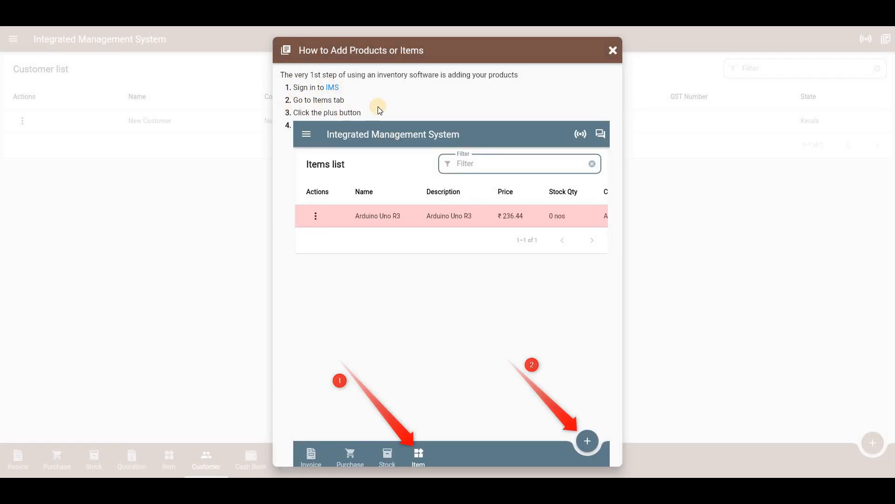
{"action": "scroll", "coordinate": [573, 353], "scroll_direction": "down", "scroll_amount": 2}
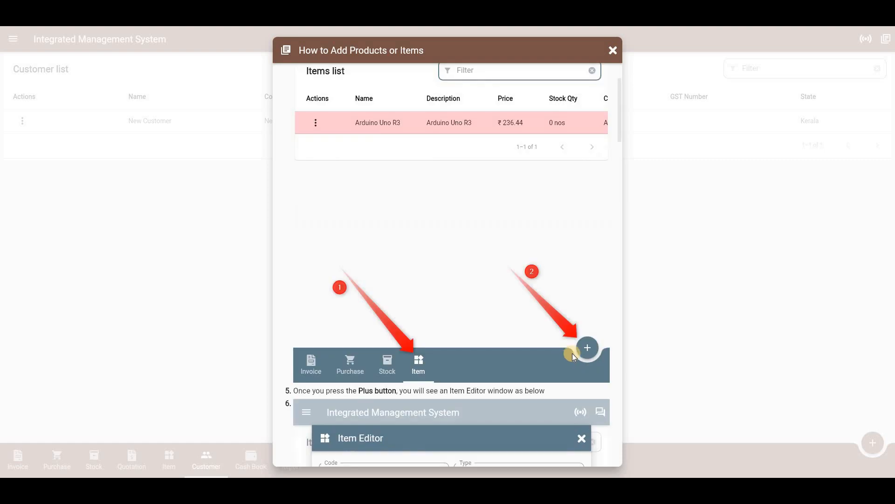
{"action": "scroll", "coordinate": [429, 273], "scroll_direction": "down", "scroll_amount": 6}
{"action": "left_click", "coordinate": [759, 272]}
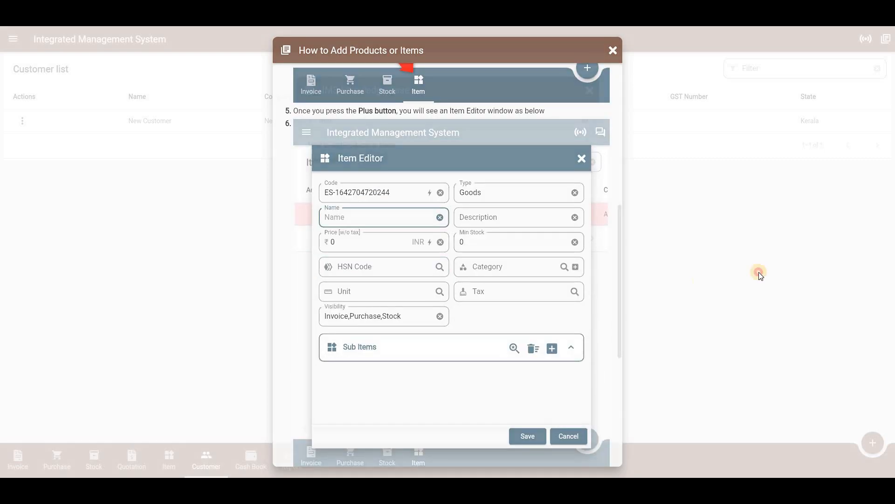
{"action": "left_click", "coordinate": [184, 434]}
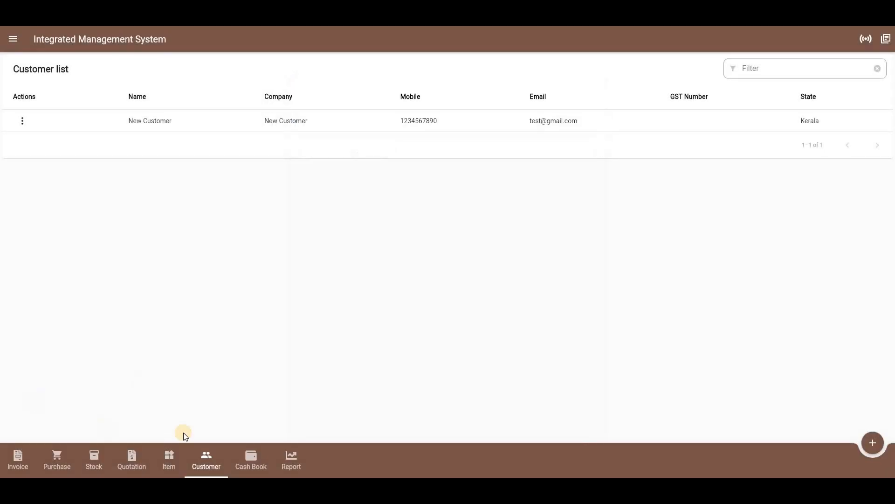
Step: Start a new item in the Items list with ESP01S as its name and description
{"action": "left_click", "coordinate": [171, 461]}
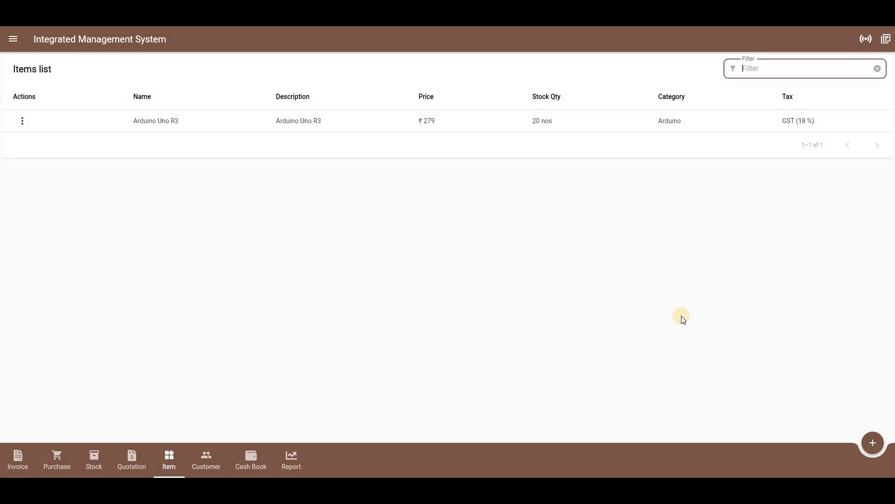
{"action": "left_click", "coordinate": [874, 442]}
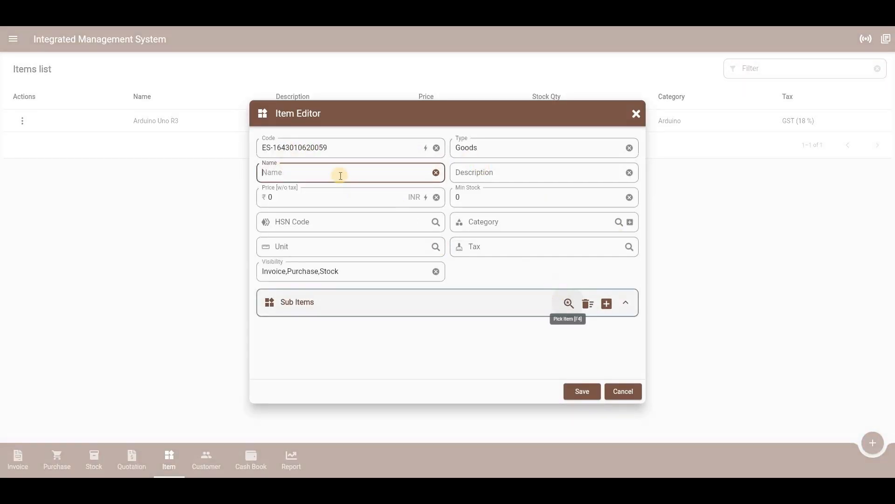
{"action": "left_click_drag", "start_coordinate": [264, 145], "coordinate": [335, 146]}
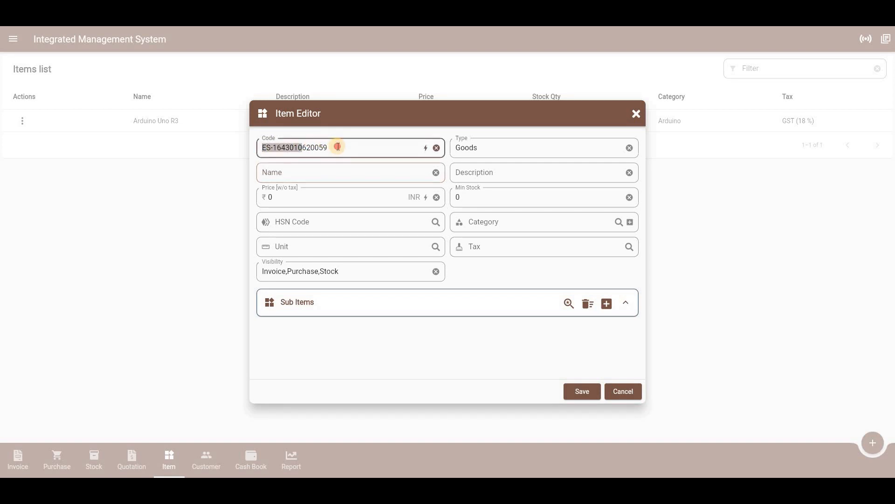
{"action": "left_click", "coordinate": [428, 148]}
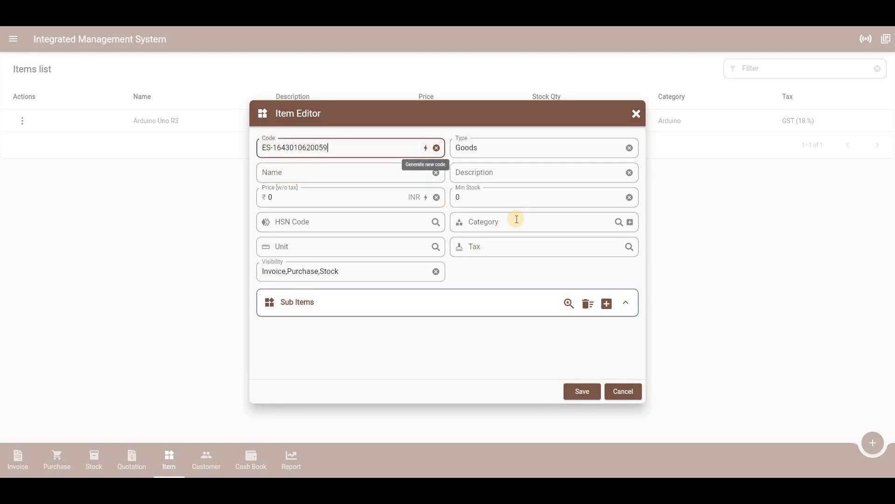
{"action": "left_click", "coordinate": [385, 175]}
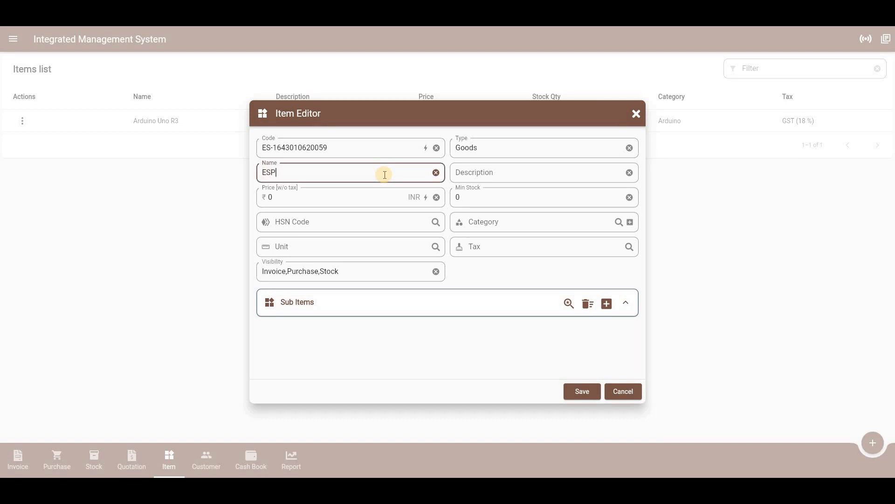
{"action": "key", "text": "Tab"}
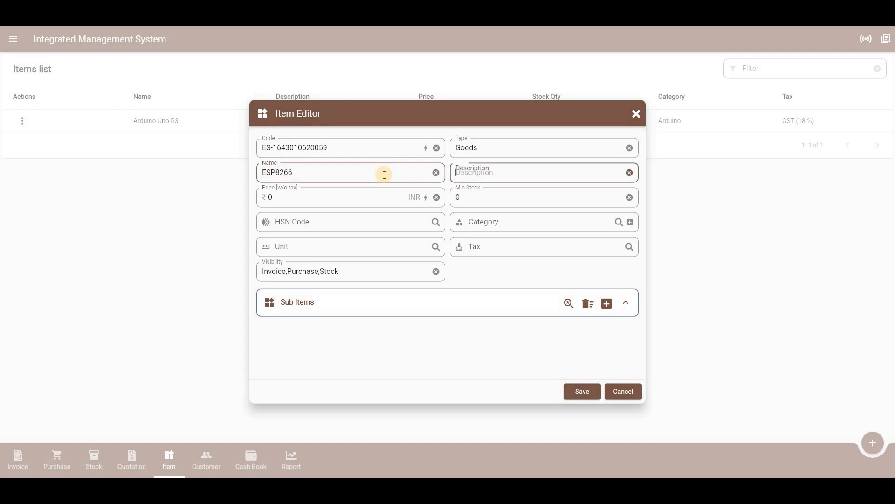
{"action": "left_click", "coordinate": [385, 175]}
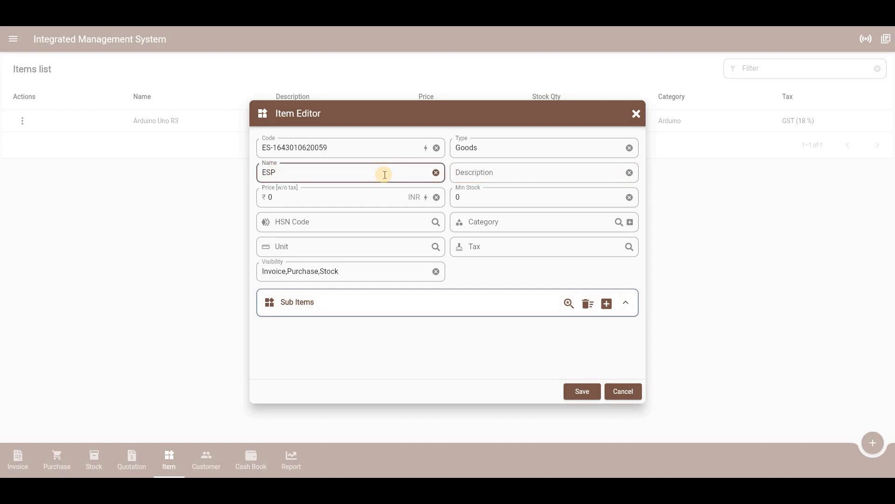
{"action": "type", "text": "S"}
{"action": "key", "text": "Tab"}
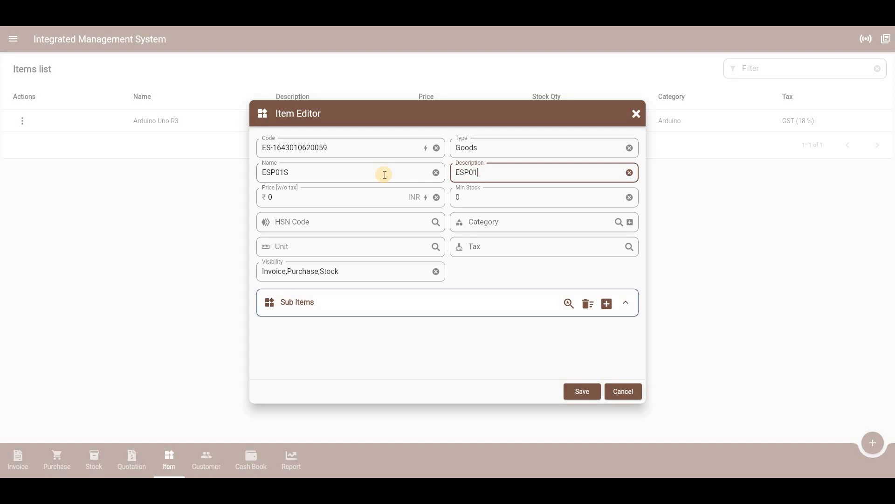
Step: Set the item's price without tax to 169 INR and pick HSN code 84733091 after filtering the codes for "controller"
{"action": "left_click", "coordinate": [330, 194]}
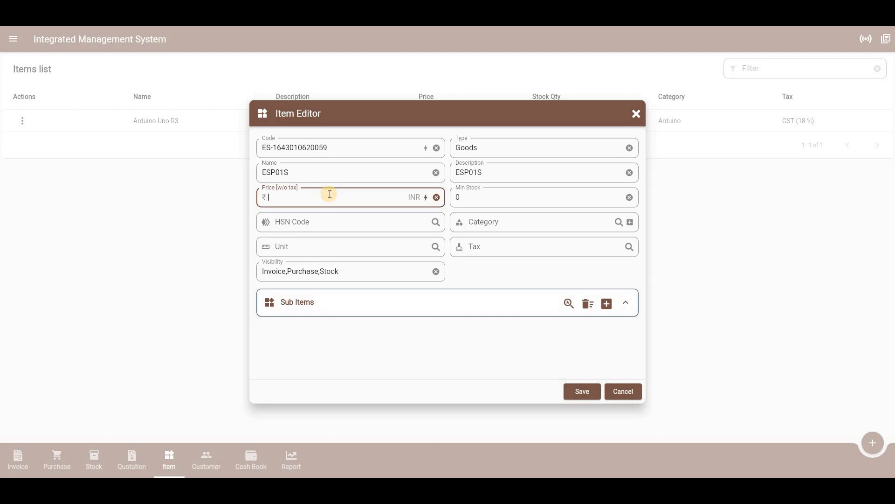
{"action": "left_click", "coordinate": [434, 222]}
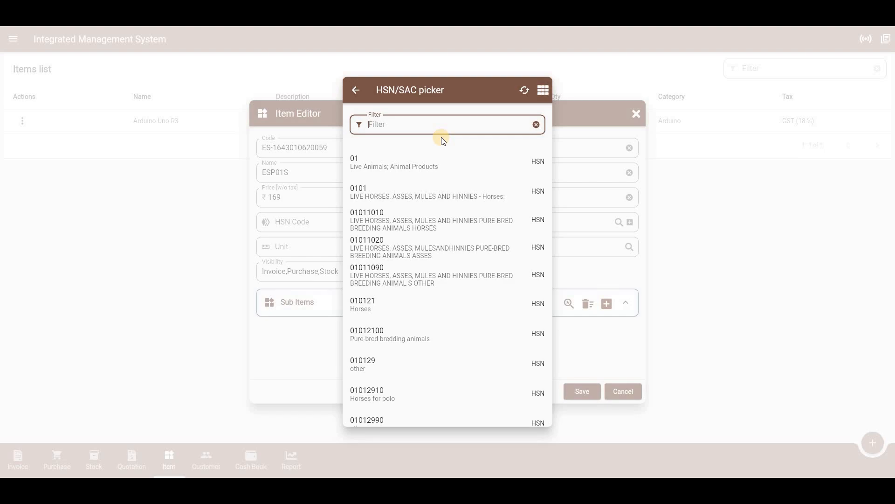
{"action": "type", "text": "controller"}
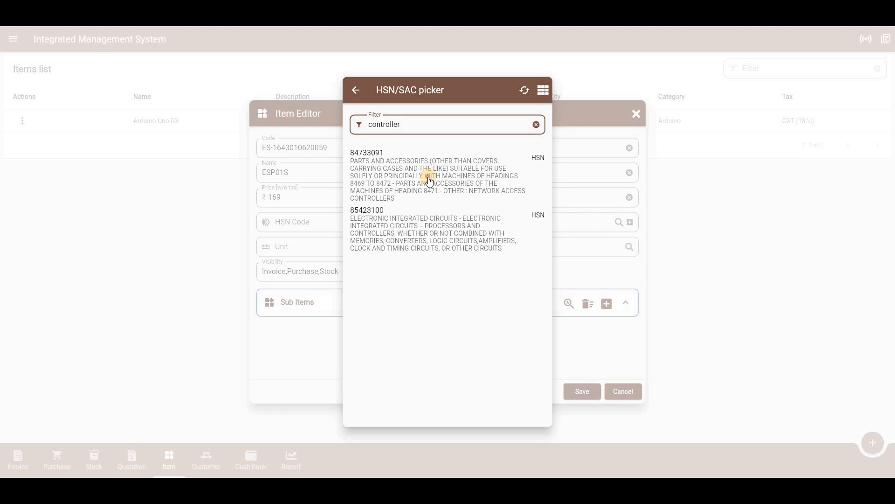
{"action": "left_click", "coordinate": [429, 181]}
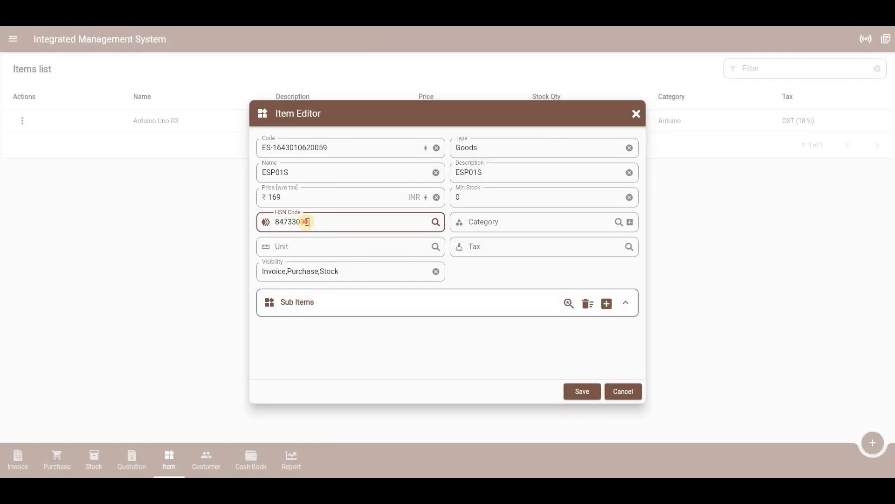
{"action": "double_click", "coordinate": [350, 222]}
Step: Create and save a category of type Items with name and description ESP8266 and code prefix ESP-
{"action": "left_click", "coordinate": [487, 226]}
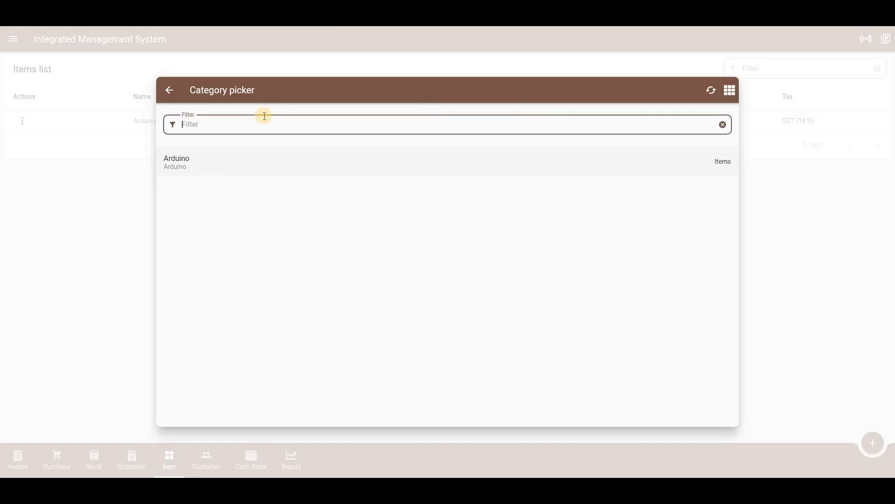
{"action": "left_click", "coordinate": [167, 90]}
{"action": "left_click", "coordinate": [630, 222]}
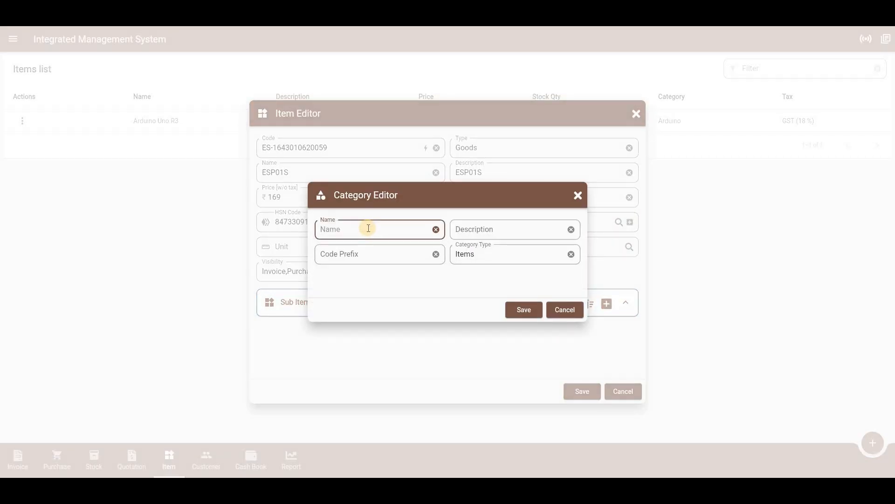
{"action": "type", "text": "ESP8266"}
{"action": "key", "text": "Tab"}
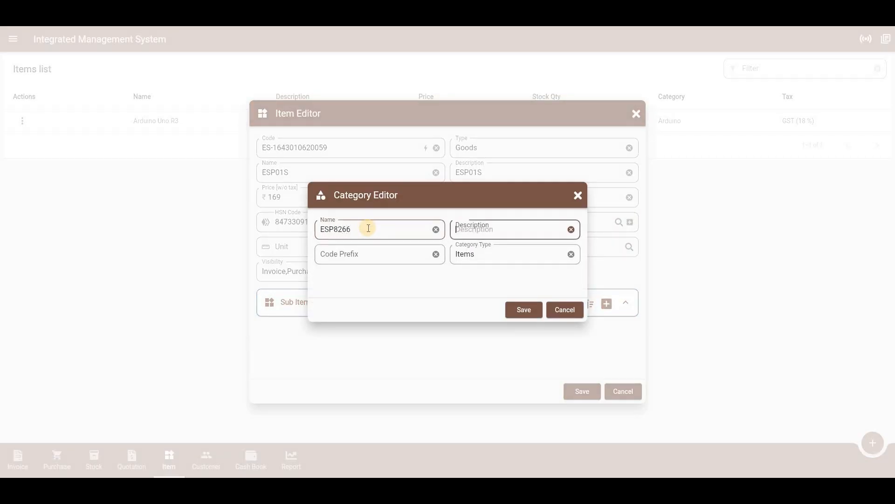
{"action": "type", "text": "ESP8266"}
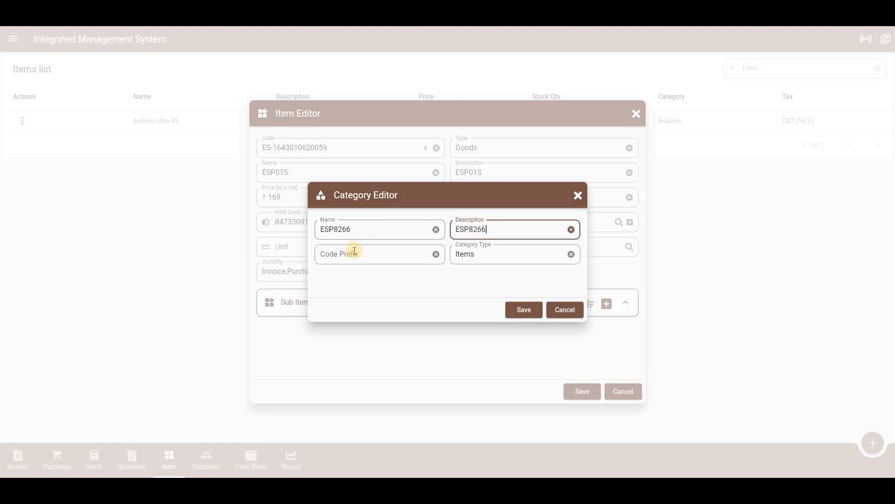
{"action": "left_click", "coordinate": [354, 251]}
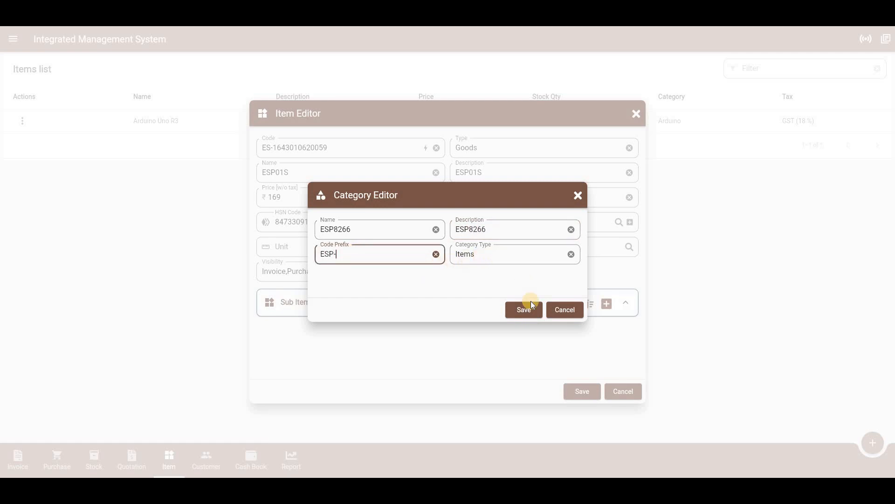
{"action": "key", "text": "Tab"}
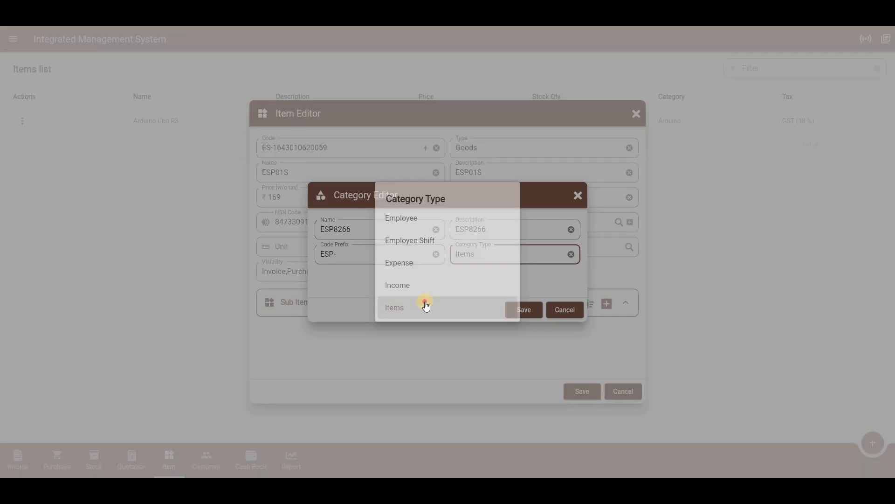
{"action": "left_click", "coordinate": [510, 304]}
{"action": "key", "text": "ctrl+s"}
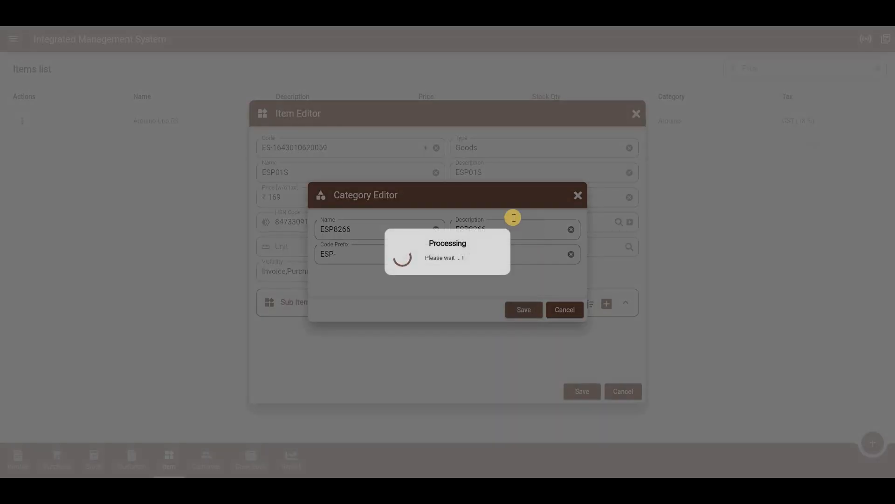
Step: Set the item's unit to nos and its tax to GST (18 %), and review the visibility options
{"action": "key", "text": "Tab"}
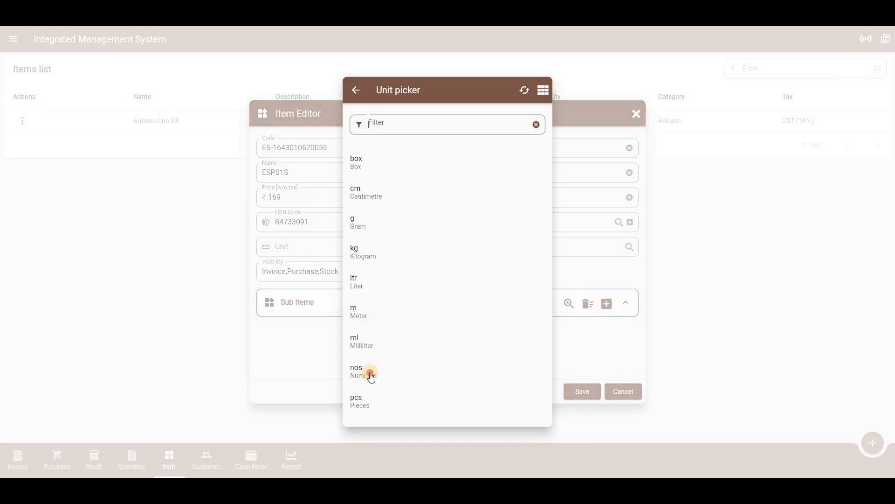
{"action": "left_click", "coordinate": [368, 372]}
{"action": "key", "text": "Tab"}
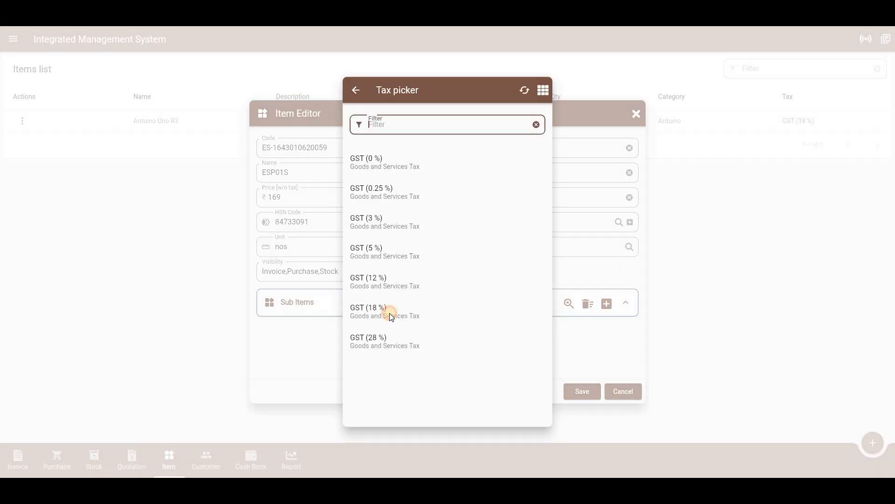
{"action": "left_click", "coordinate": [364, 309]}
{"action": "left_click", "coordinate": [386, 278]}
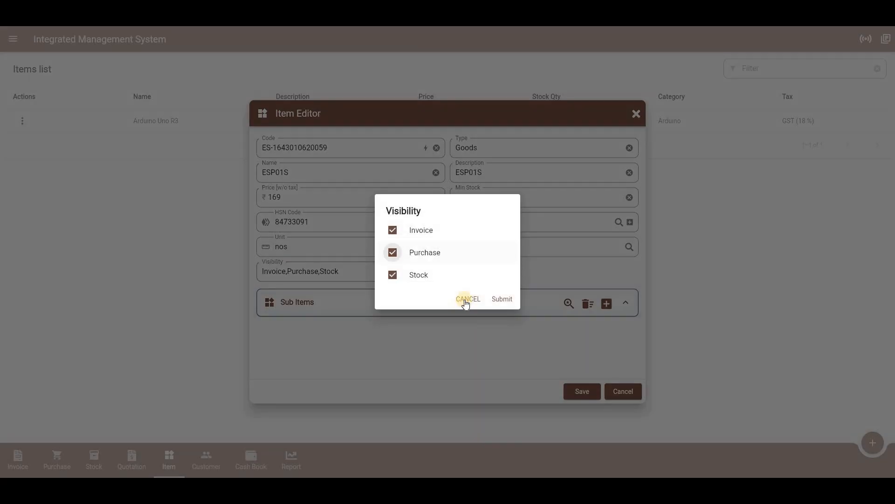
{"action": "left_click", "coordinate": [571, 303]}
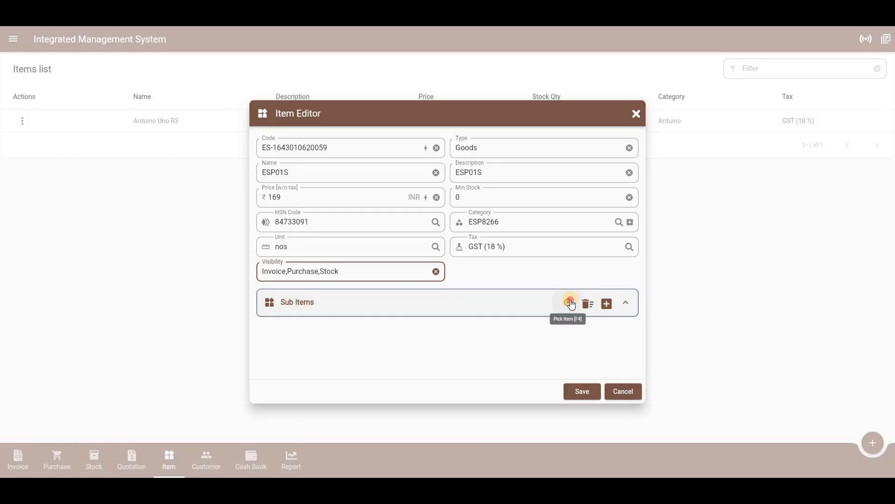
{"action": "left_click", "coordinate": [348, 163]}
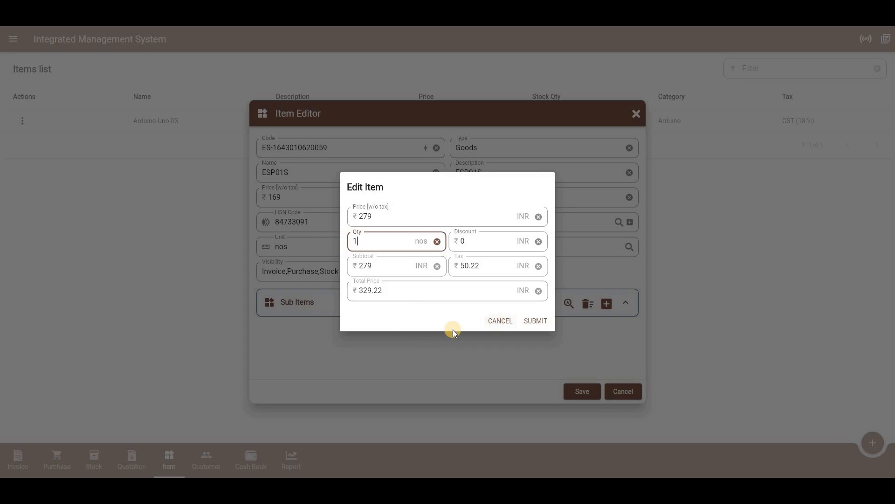
{"action": "left_click", "coordinate": [500, 321]}
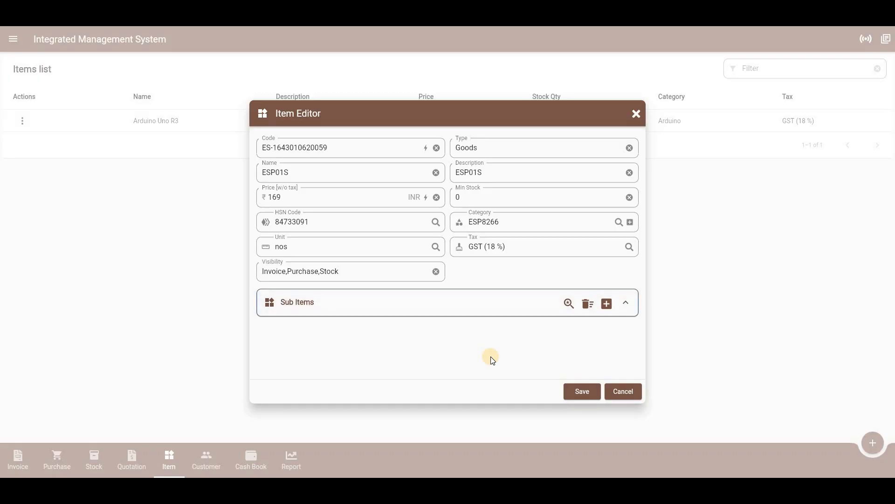
Step: Save the new ESP01S item, reopen it for editing, and save it with a minimum stock of 5
{"action": "left_click", "coordinate": [583, 389]}
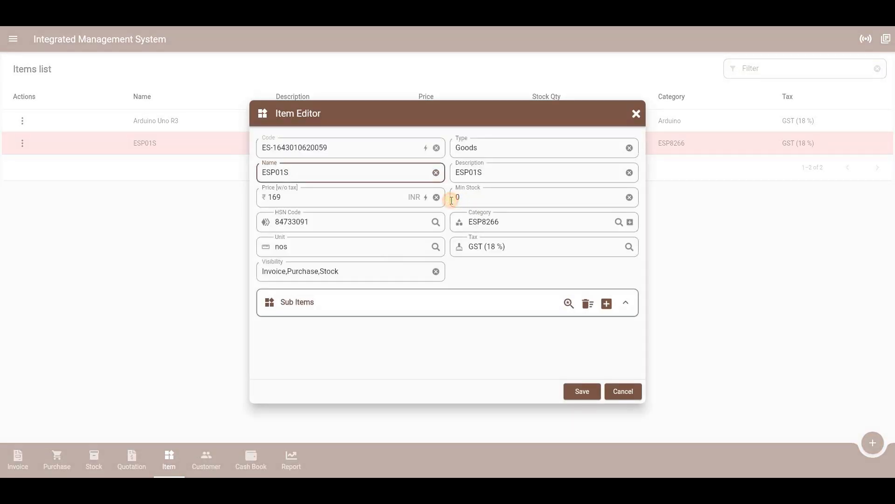
{"action": "left_click", "coordinate": [452, 201]}
{"action": "type", "text": "5"}
{"action": "key", "text": "Return"}
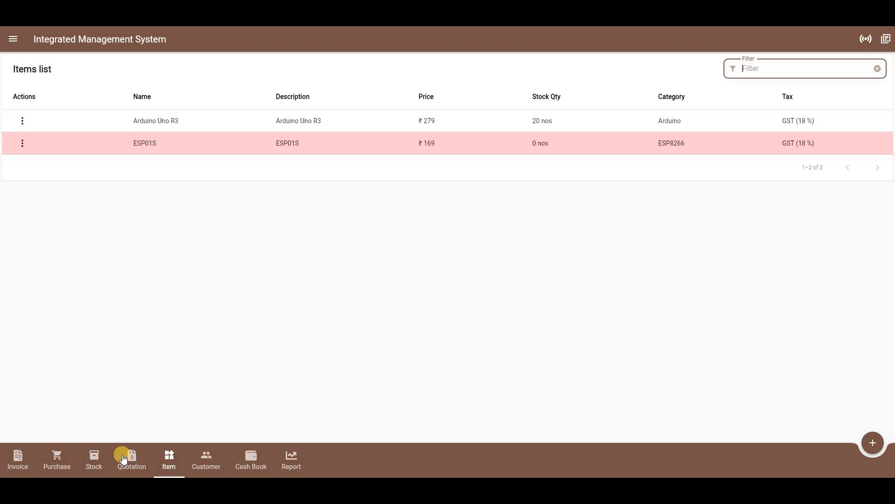
Step: Open a blank purchase form from Purchase History, review its fields, and close it without saving
{"action": "left_click", "coordinate": [57, 459]}
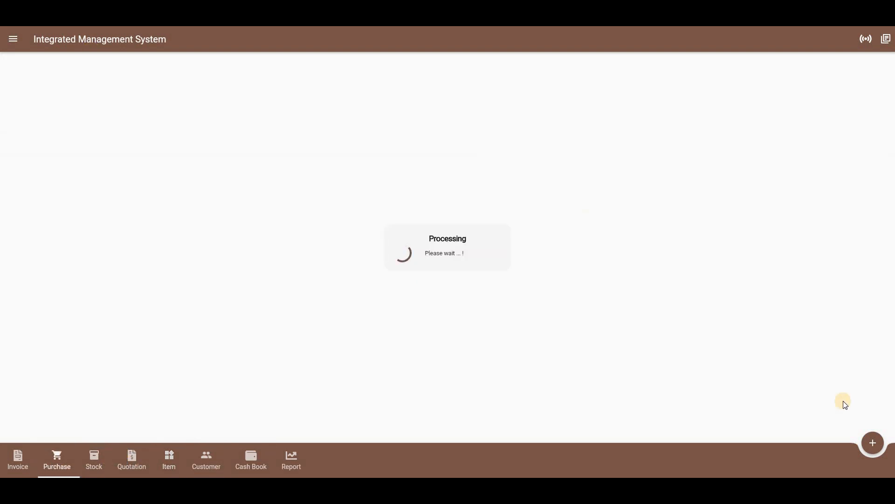
{"action": "left_click", "coordinate": [871, 441]}
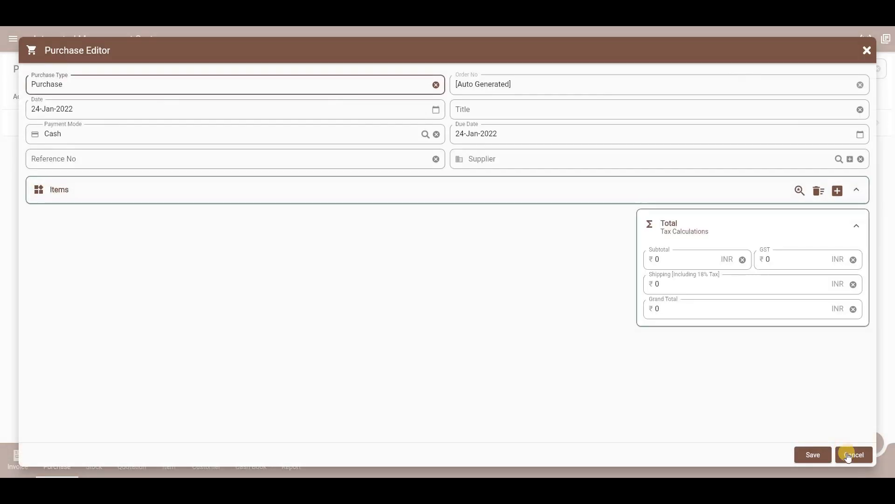
Step: Start a new Add Stock entry in the Stock Manager and pick ESP01S as its item
{"action": "left_click", "coordinate": [97, 458]}
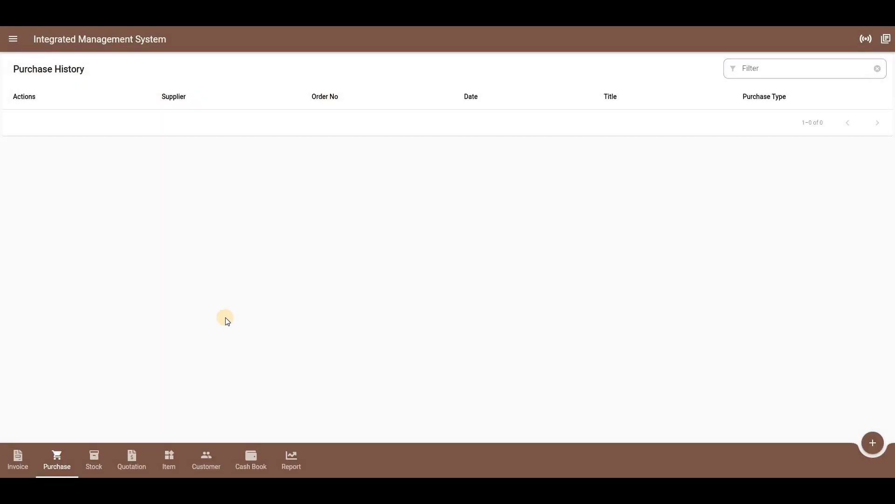
{"action": "key", "text": "F2"}
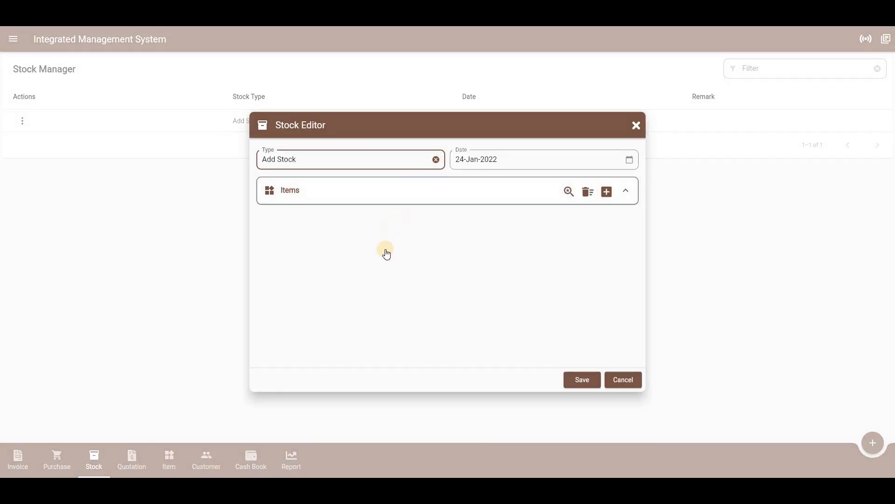
{"action": "left_click", "coordinate": [434, 166]}
{"action": "left_click", "coordinate": [440, 214]}
{"action": "left_click", "coordinate": [563, 151]}
{"action": "left_click", "coordinate": [569, 191]}
{"action": "left_click", "coordinate": [242, 191]}
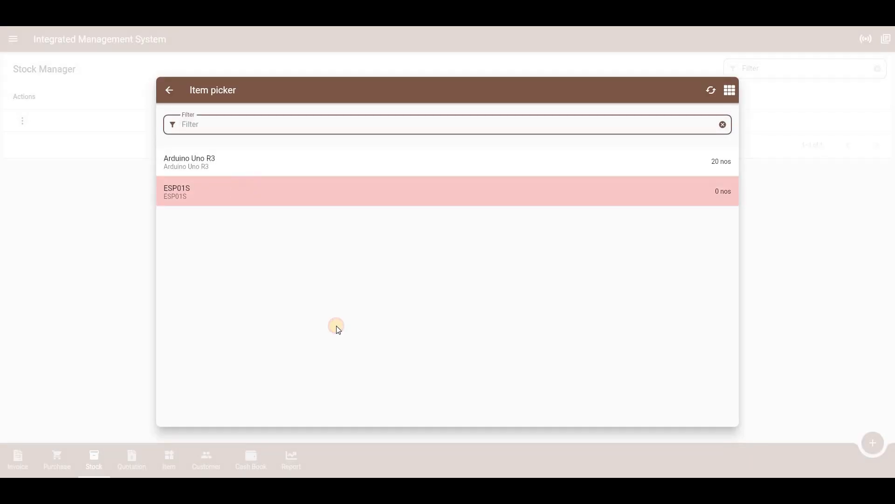
Step: Set the ESP01S quantity to 25 and price to 139 INR, save the stock entry, and open the Items list
{"action": "type", "text": "25"}
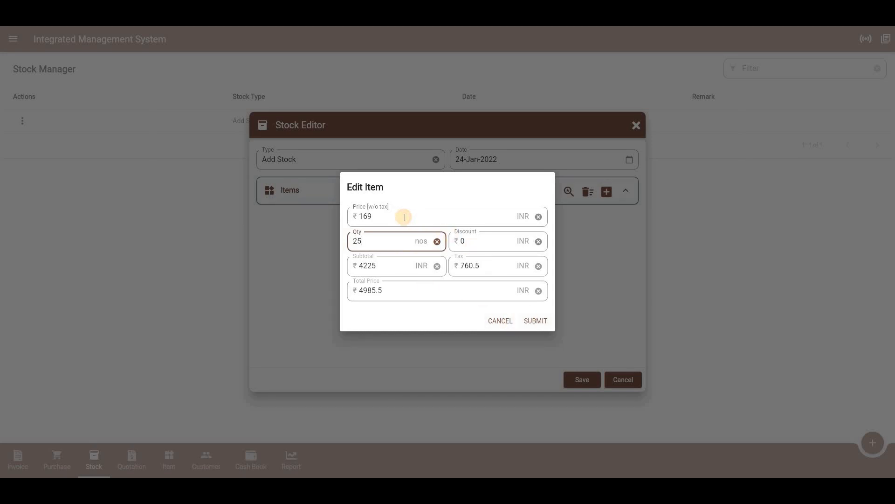
{"action": "left_click", "coordinate": [404, 217]}
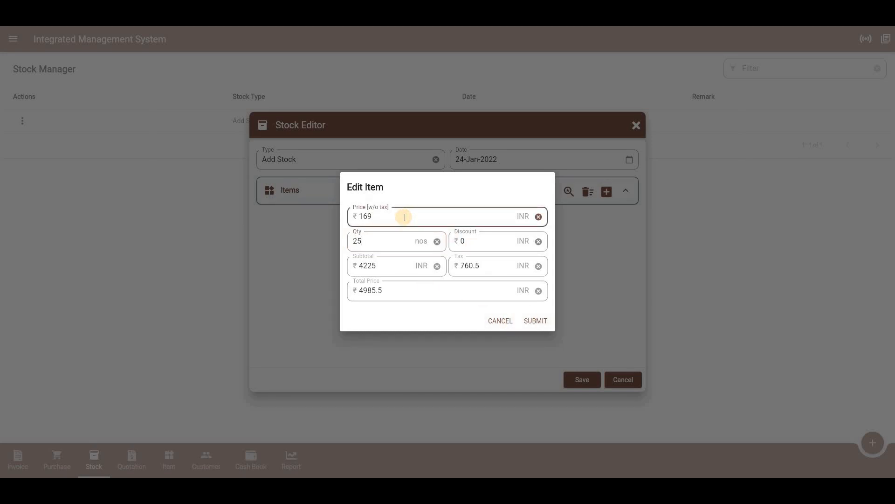
{"action": "key", "text": "Left"}
{"action": "key", "text": "BackSpace"}
{"action": "type", "text": "3"}
{"action": "left_click", "coordinate": [536, 320]}
{"action": "left_click", "coordinate": [579, 373]}
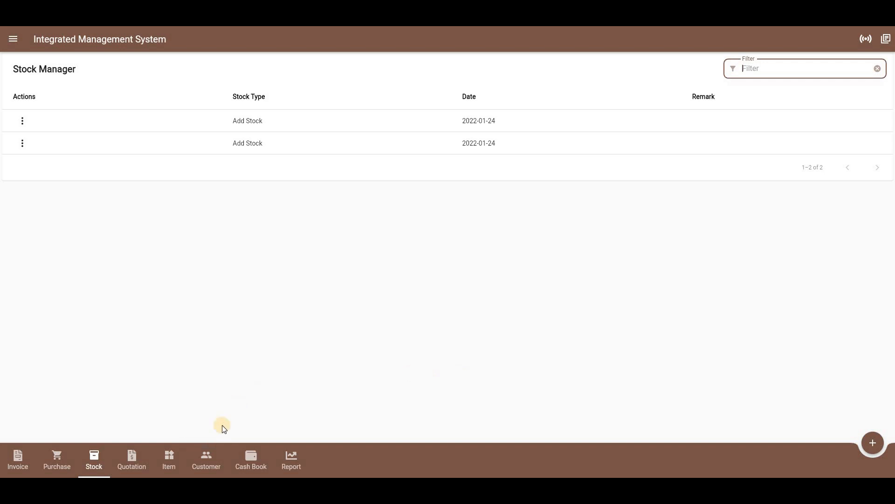
{"action": "left_click", "coordinate": [171, 460]}
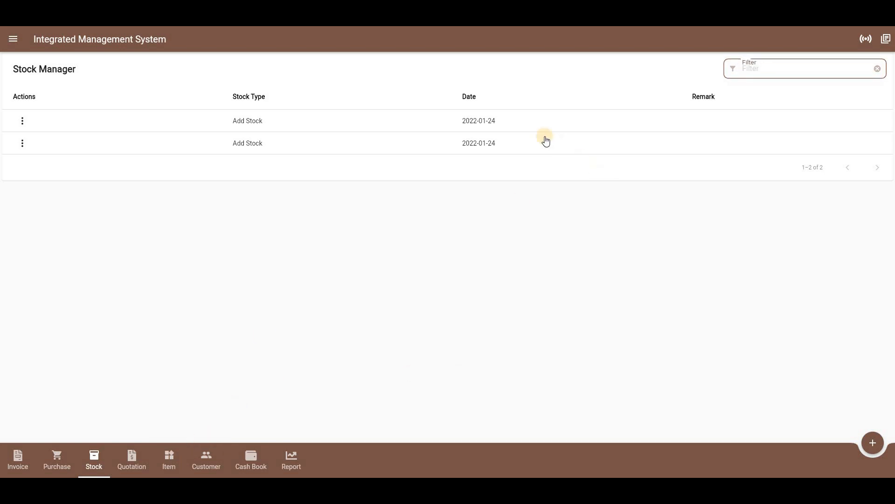
Step: Start a new invoice of type Invoice in Invoice History and title it Test Invoice
{"action": "left_click", "coordinate": [20, 462]}
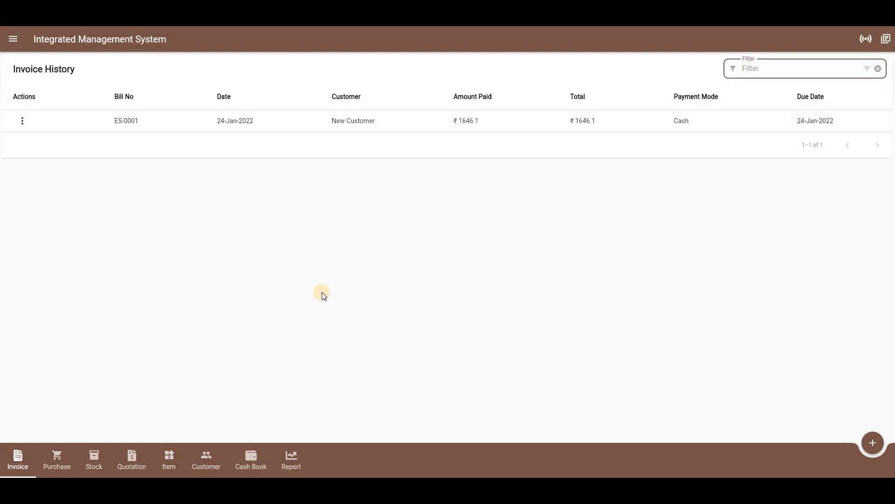
{"action": "left_click", "coordinate": [870, 446]}
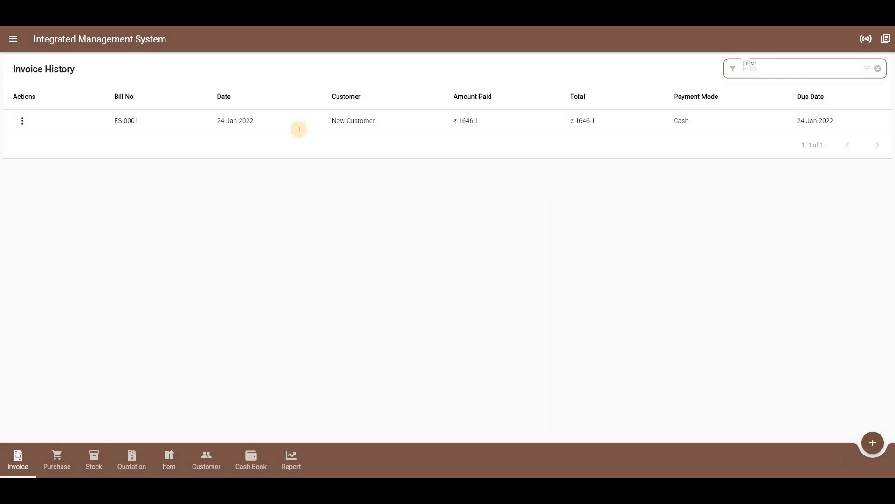
{"action": "left_click", "coordinate": [415, 85]}
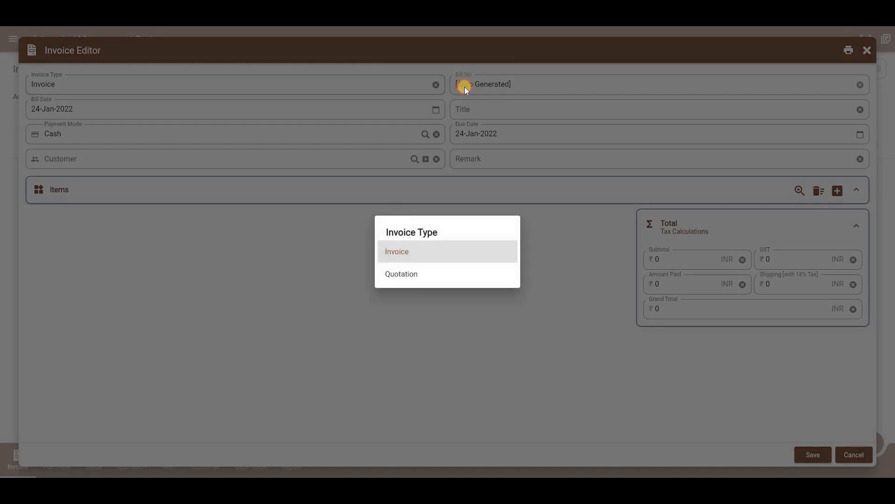
{"action": "left_click", "coordinate": [413, 100]}
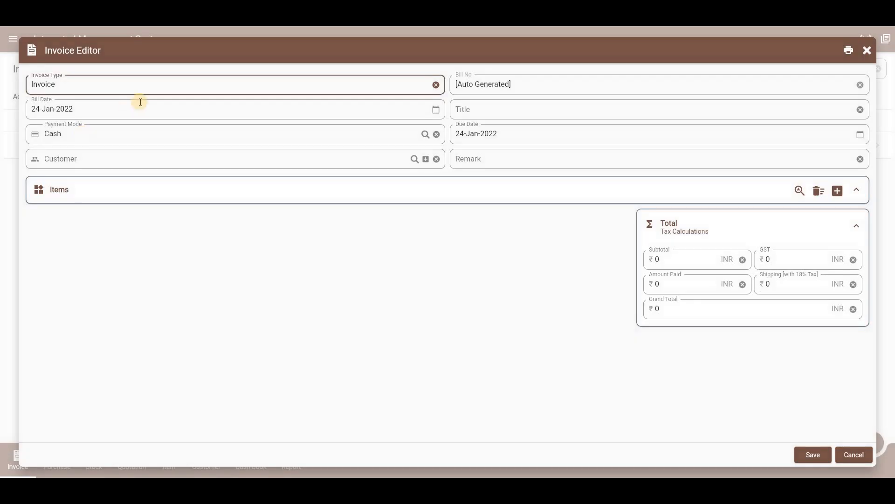
{"action": "left_click", "coordinate": [522, 108]}
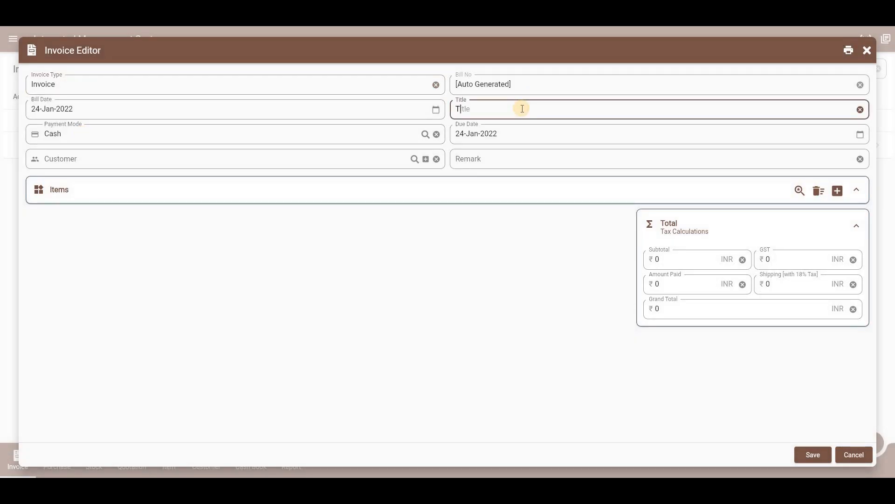
{"action": "type", "text": "Test Invoice"}
Step: Set the invoice's payment mode to UPI Payment, found by filtering for "upi", and choose New Customer as its customer
{"action": "left_click", "coordinate": [425, 134]}
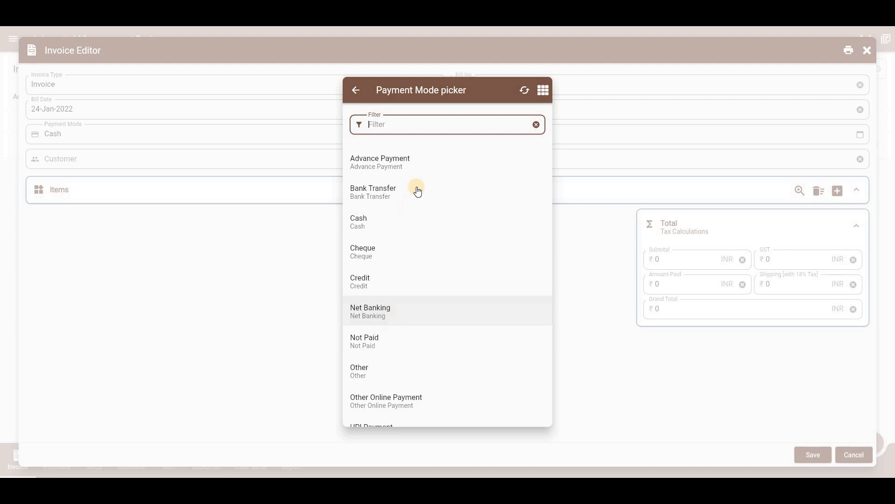
{"action": "type", "text": "upi"}
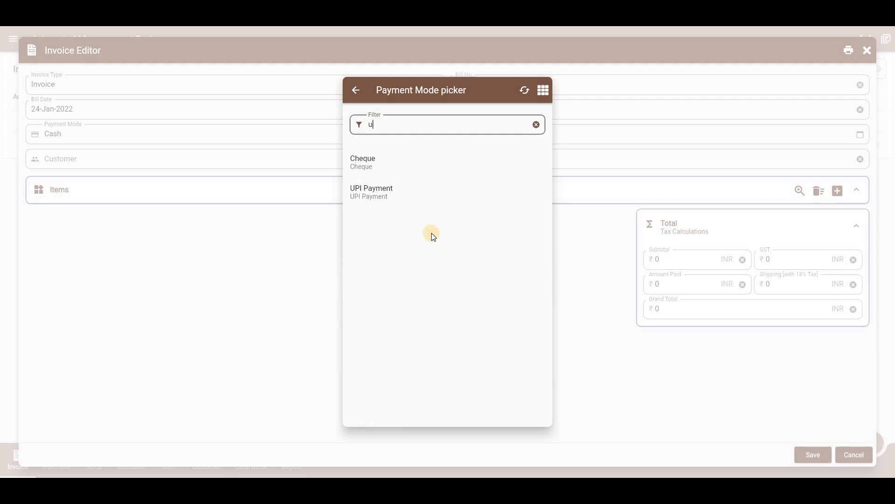
{"action": "left_click", "coordinate": [385, 156]}
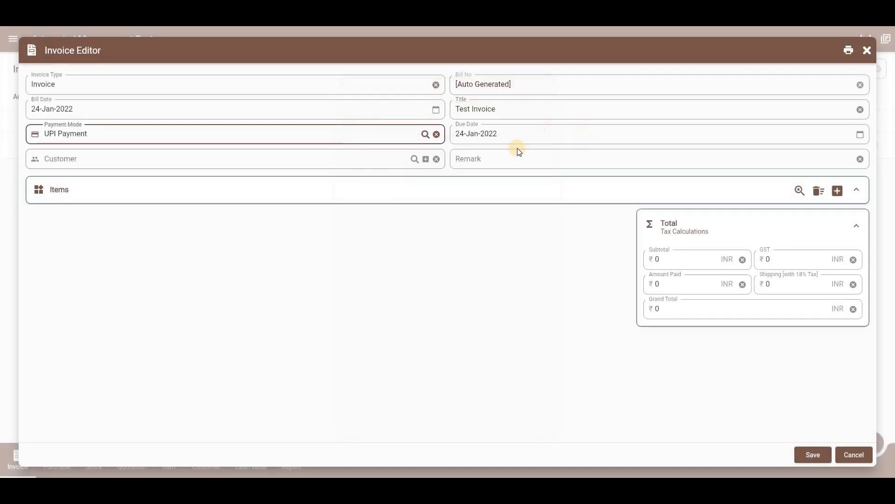
{"action": "left_click", "coordinate": [160, 159]}
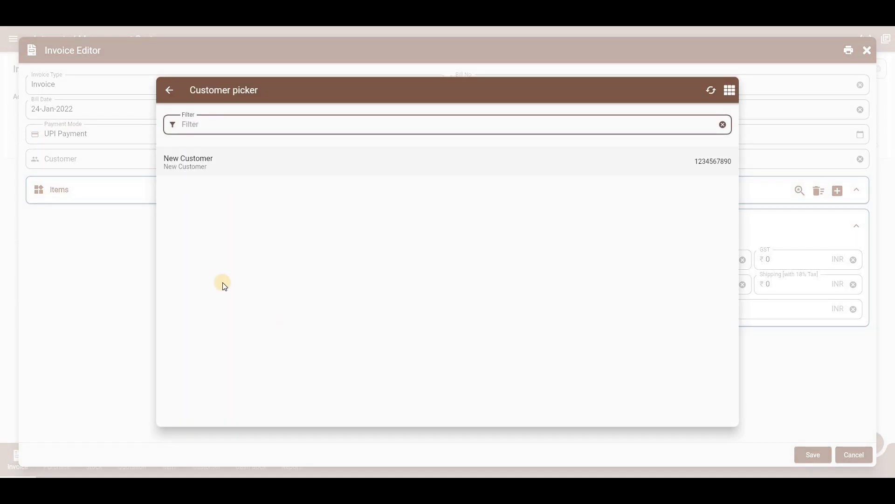
{"action": "left_click", "coordinate": [441, 166]}
{"action": "left_click", "coordinate": [436, 159]}
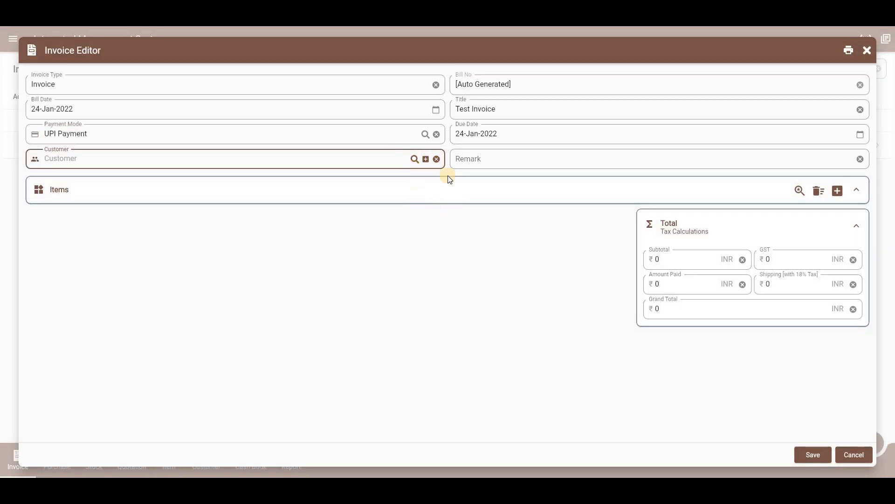
{"action": "left_click", "coordinate": [414, 159]}
{"action": "left_click", "coordinate": [576, 154]}
Step: Add Arduino Uno R3 to the invoice's items with a quantity of 3
{"action": "left_click", "coordinate": [799, 191]}
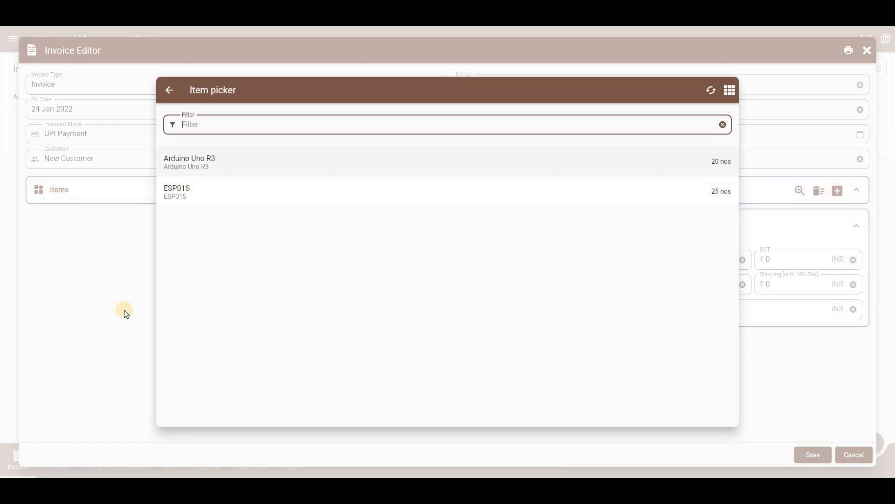
{"action": "left_click", "coordinate": [800, 190]}
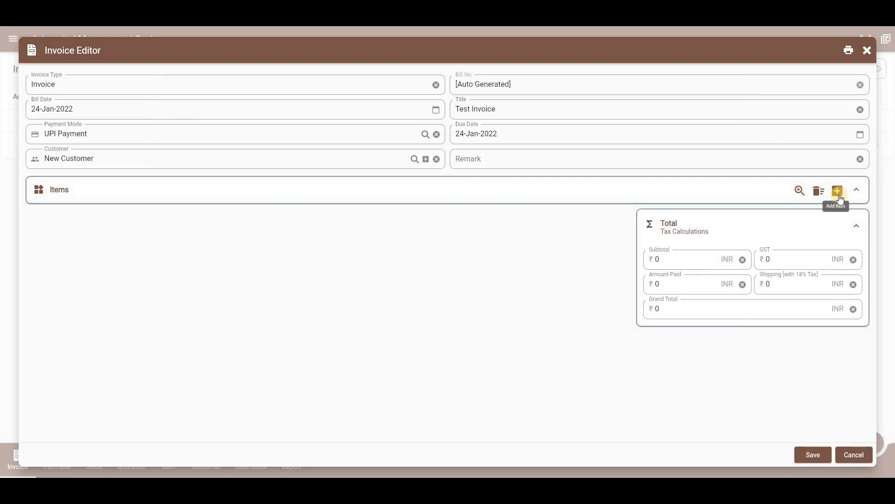
{"action": "key", "text": "F4"}
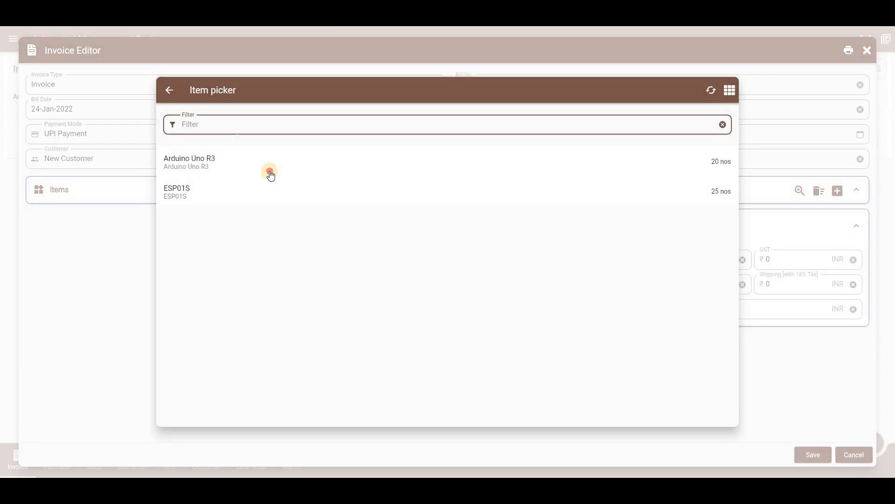
{"action": "left_click", "coordinate": [270, 173]}
{"action": "key", "text": "BackSpace"}
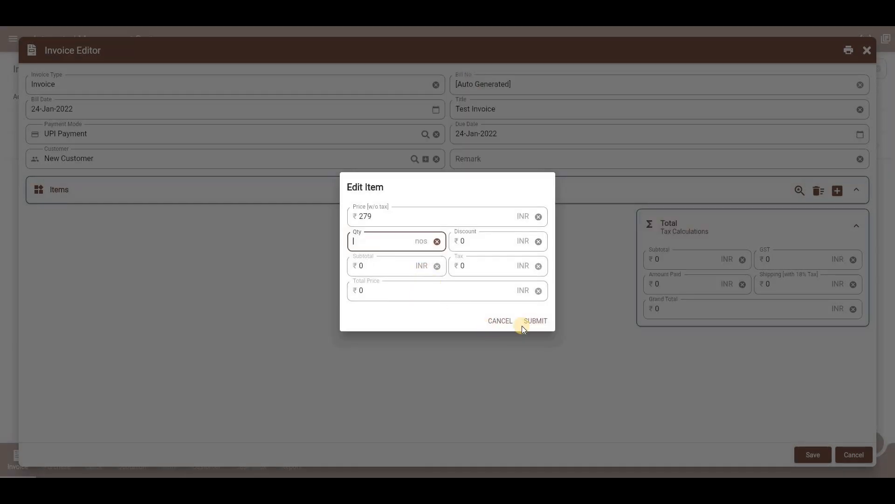
{"action": "type", "text": "3"}
{"action": "key", "text": "Return"}
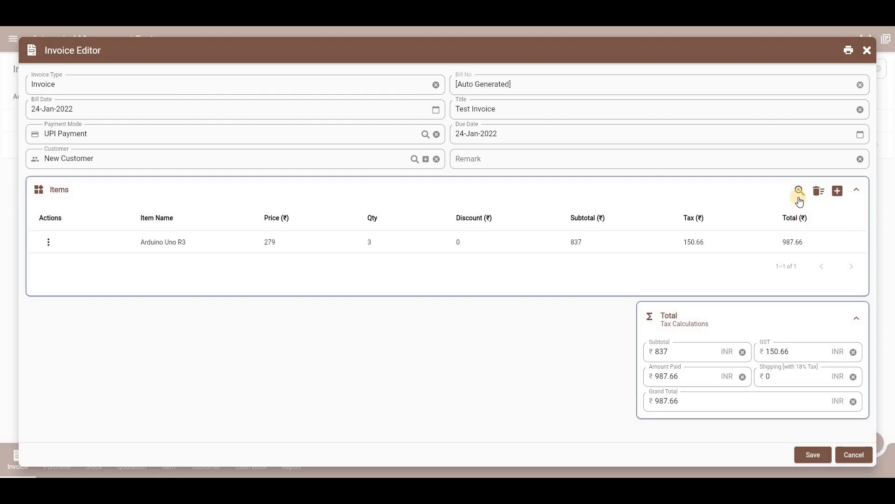
Step: Add ESP01S to the invoice's items with a quantity of 5 and save the invoice
{"action": "left_click", "coordinate": [799, 191]}
{"action": "left_click", "coordinate": [249, 192]}
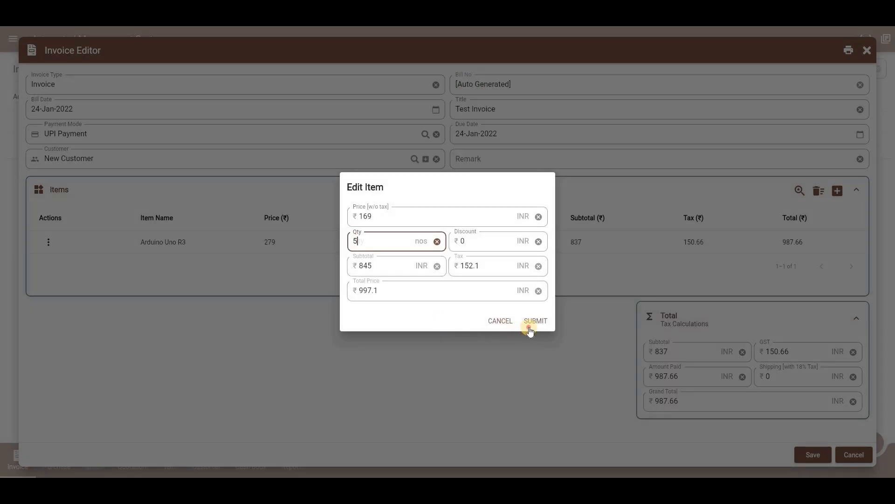
{"action": "key", "text": "Return"}
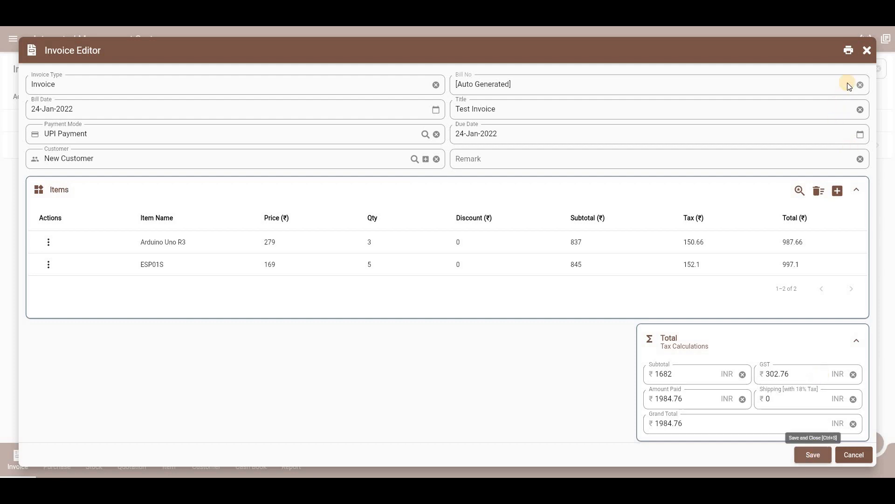
{"action": "left_click", "coordinate": [816, 455]}
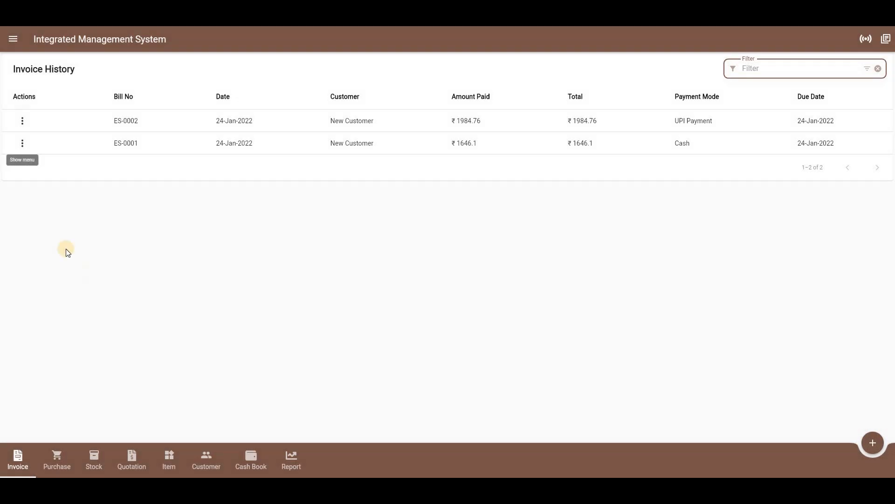
Step: Preview the printable version of invoice ES-0002 and close the preview
{"action": "left_click", "coordinate": [23, 121]}
{"action": "left_click", "coordinate": [60, 199]}
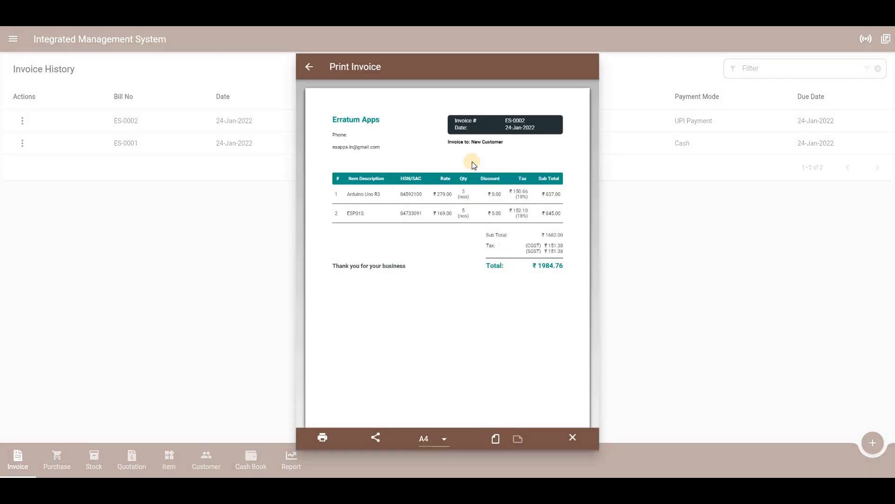
{"action": "left_click", "coordinate": [575, 437]}
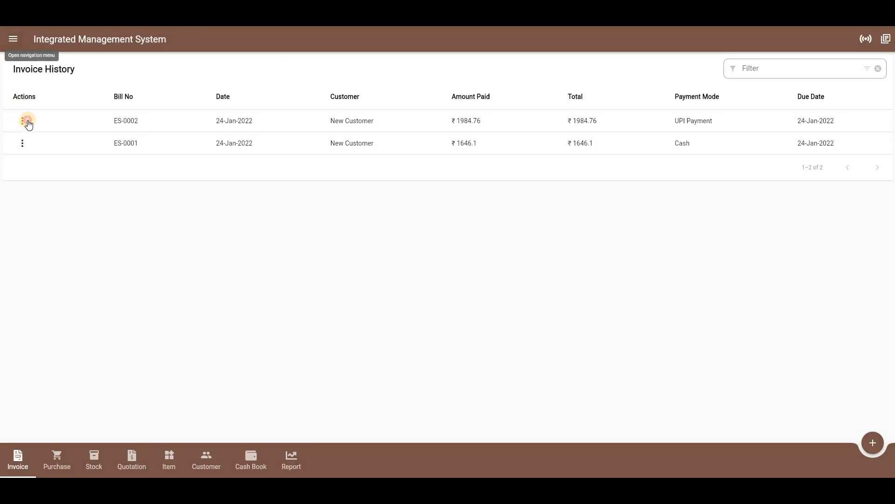
Step: Turn off Allow Previous Date in the application's Invoice settings and save the settings
{"action": "left_click", "coordinate": [28, 121]}
{"action": "left_click", "coordinate": [13, 37]}
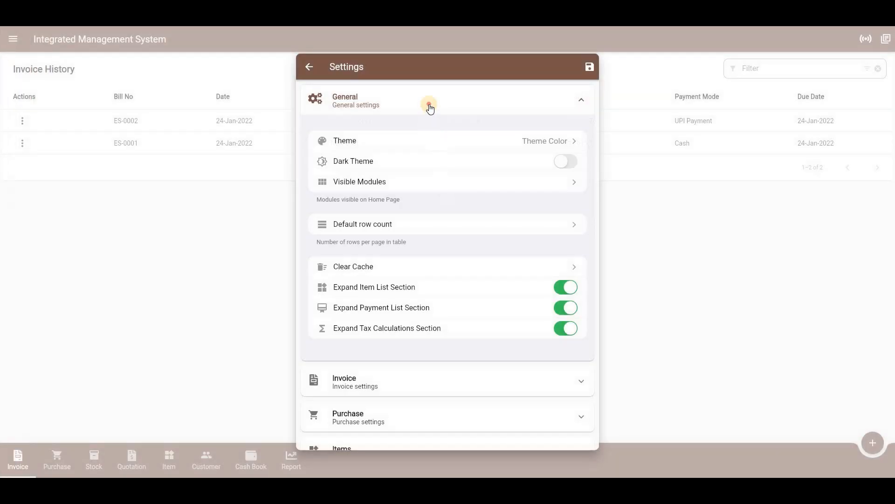
{"action": "left_click", "coordinate": [430, 104]}
{"action": "left_click", "coordinate": [581, 136]}
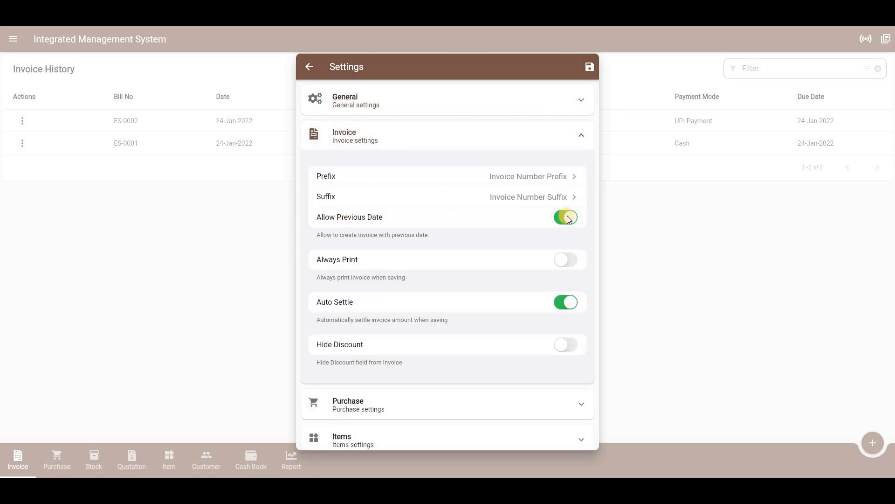
{"action": "left_click", "coordinate": [460, 281]}
{"action": "scroll", "coordinate": [567, 221], "scroll_direction": "down", "scroll_amount": 1}
{"action": "scroll", "coordinate": [566, 220], "scroll_direction": "up", "scroll_amount": 1}
{"action": "left_click", "coordinate": [564, 222]}
{"action": "left_click", "coordinate": [589, 71]}
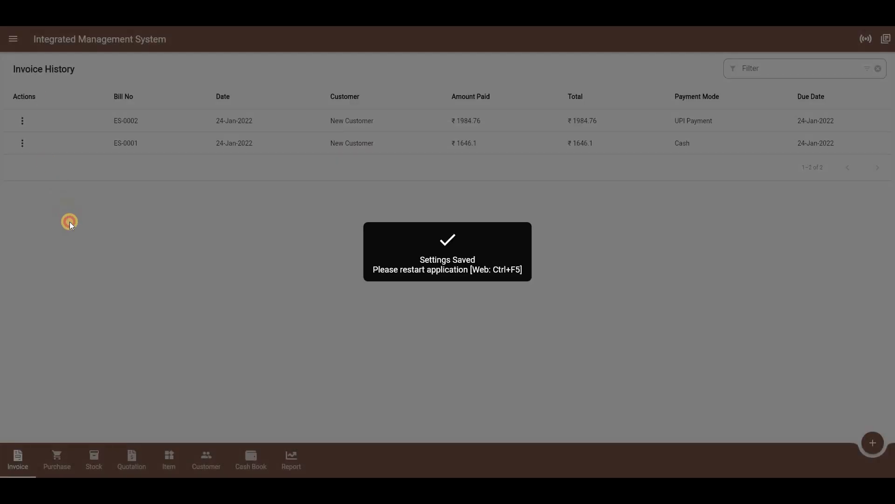
Step: Reload the application to apply the saved settings and sign in again with Google
{"action": "left_click", "coordinate": [69, 222]}
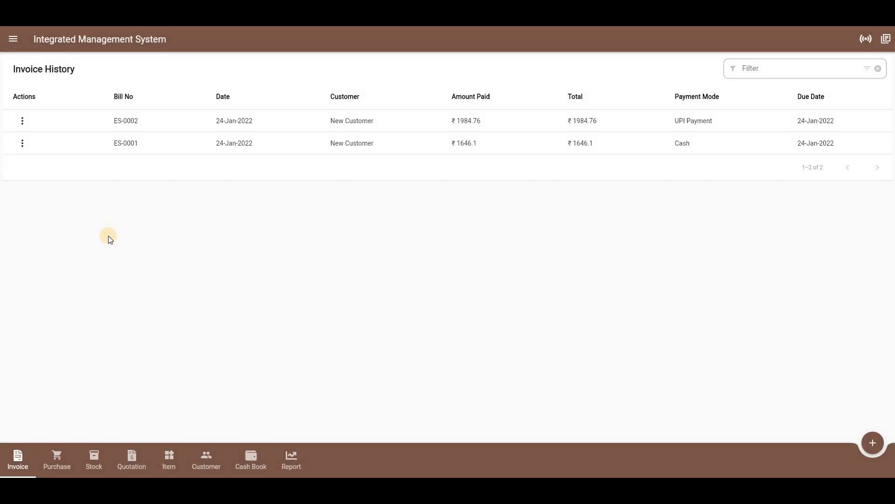
{"action": "key", "text": "F5"}
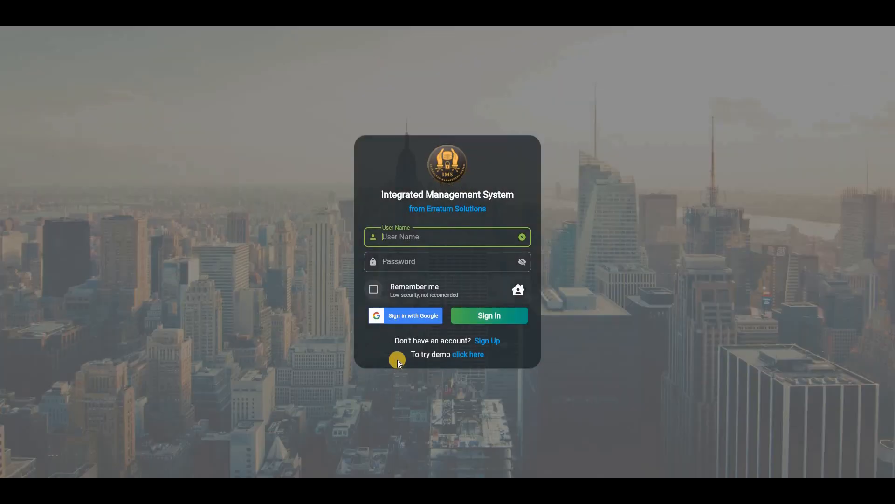
{"action": "left_click", "coordinate": [406, 314]}
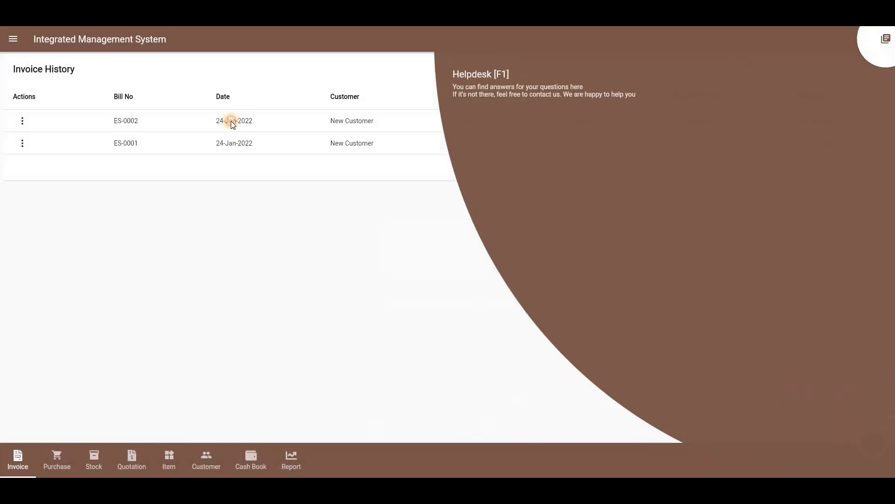
Step: View invoice ES-0002 and check which bill dates a new invoice allows, closing both without saving
{"action": "left_click", "coordinate": [236, 123]}
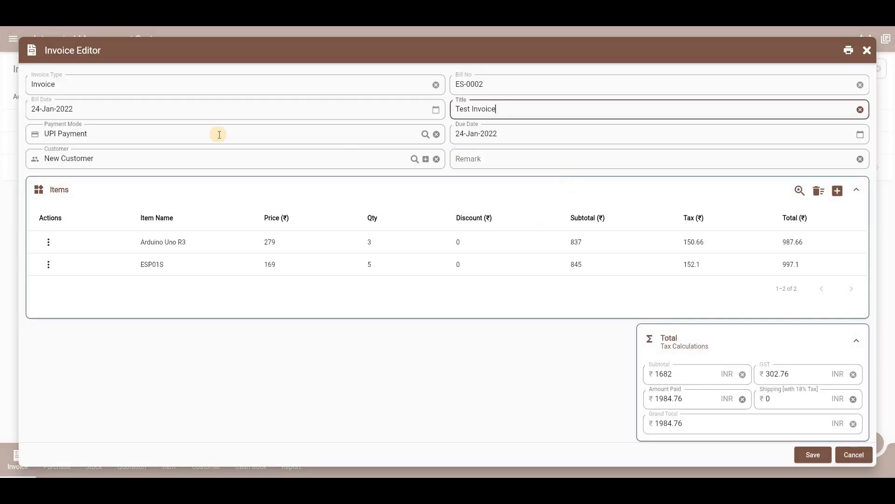
{"action": "left_click", "coordinate": [853, 454]}
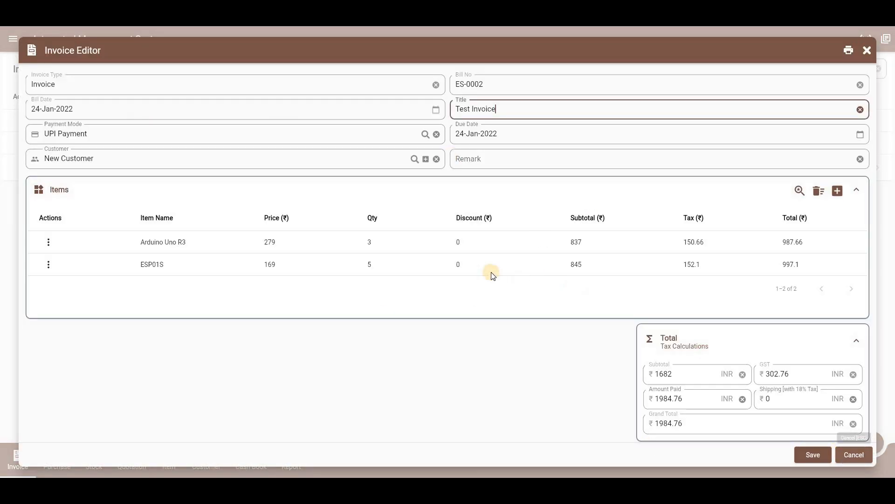
{"action": "left_click", "coordinate": [874, 440]}
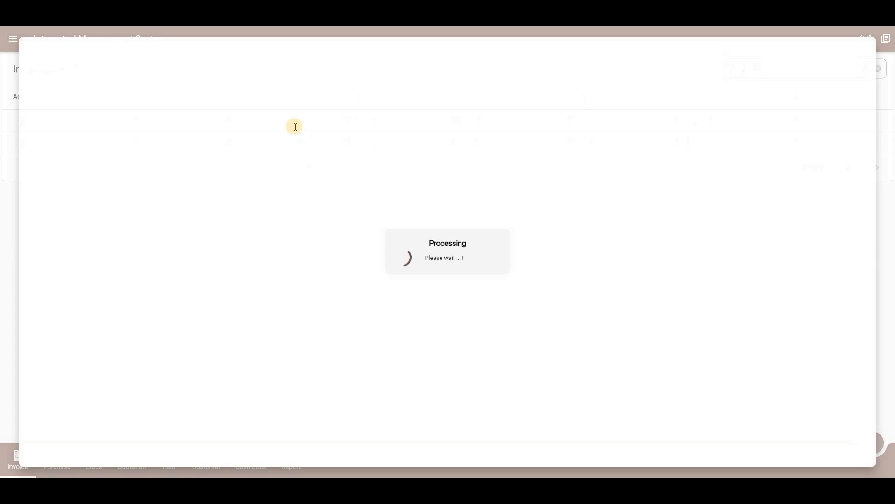
{"action": "left_click", "coordinate": [293, 113]}
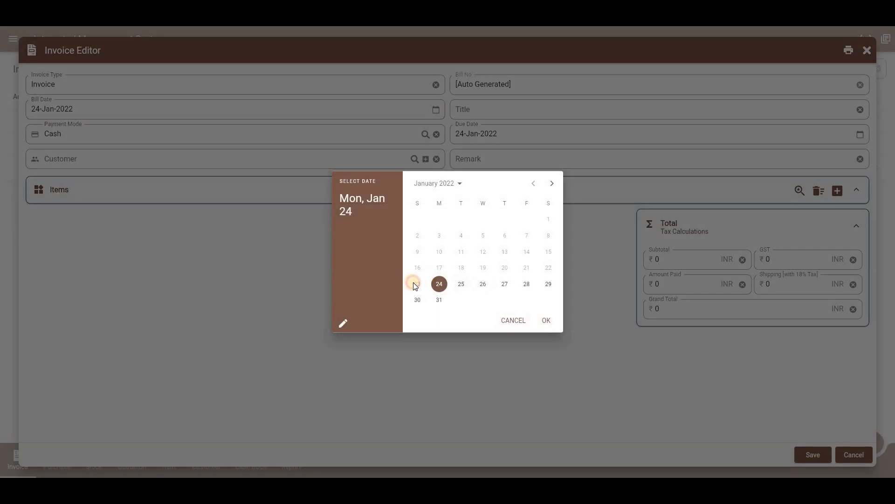
{"action": "left_click", "coordinate": [513, 321]}
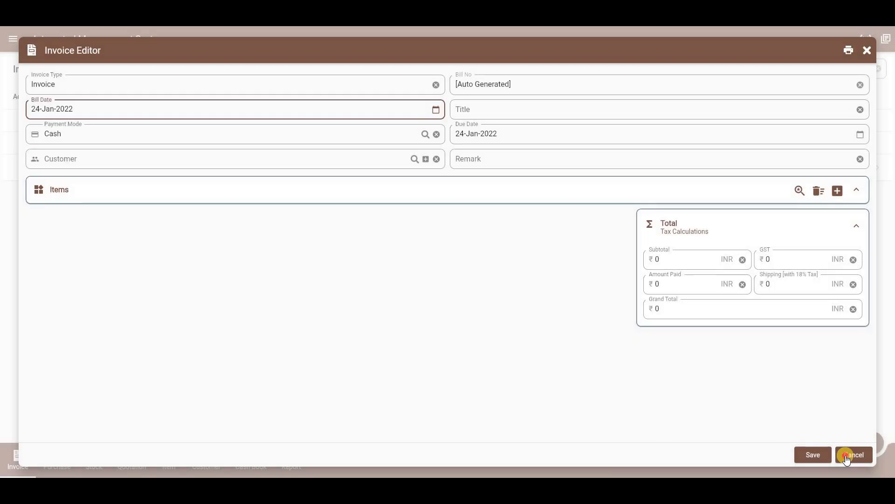
{"action": "left_click", "coordinate": [854, 455]}
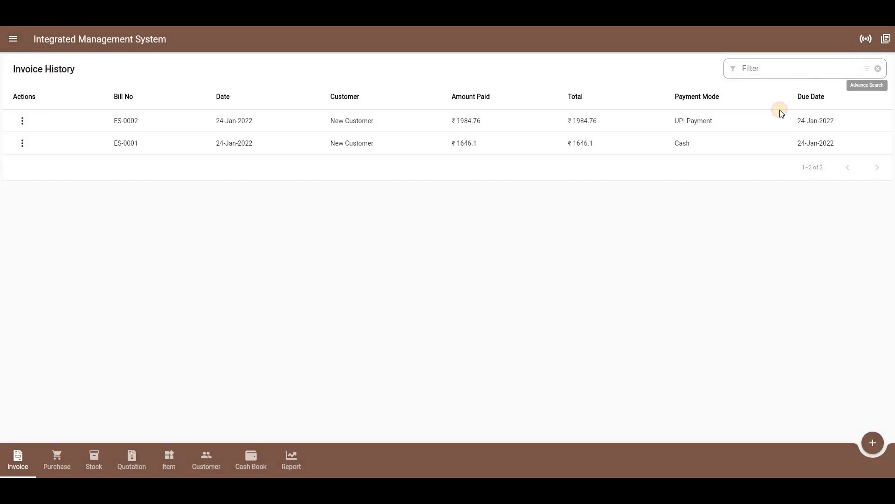
Step: Browse the help topics in the IMS Knowledge Base and close it
{"action": "scroll", "coordinate": [437, 332], "scroll_direction": "down", "scroll_amount": 3}
{"action": "scroll", "coordinate": [437, 360], "scroll_direction": "up", "scroll_amount": 1}
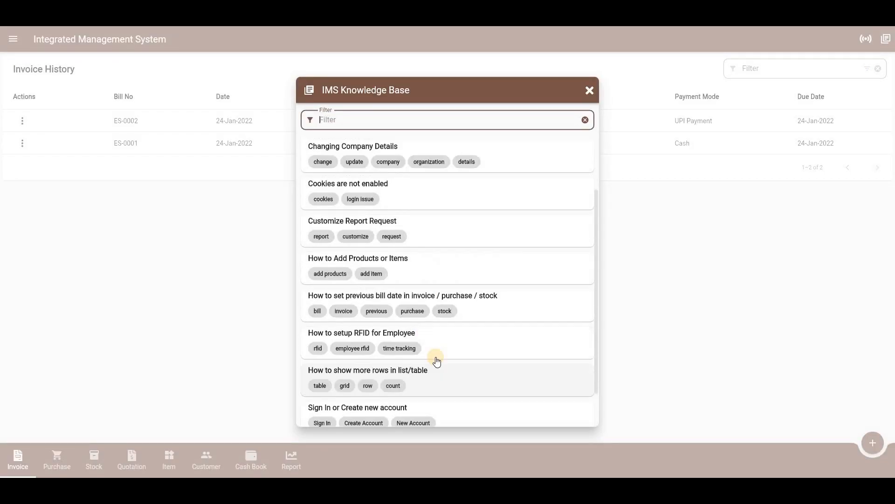
{"action": "scroll", "coordinate": [448, 369], "scroll_direction": "down", "scroll_amount": 2}
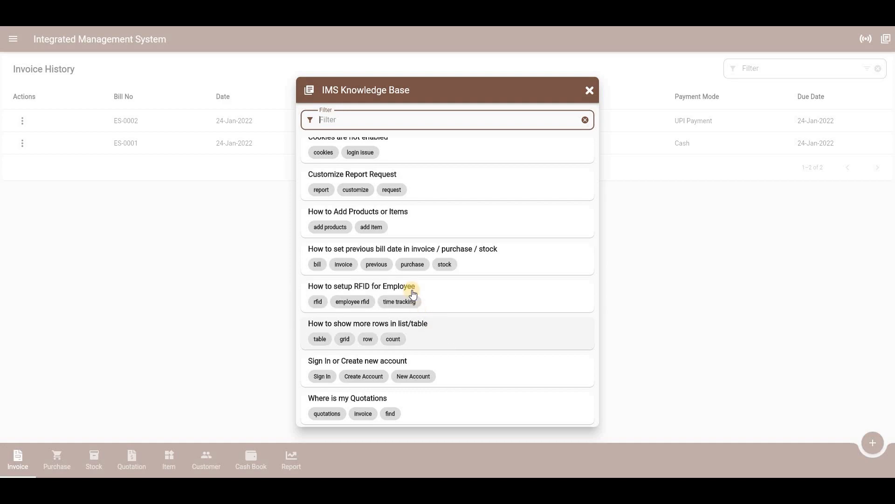
{"action": "scroll", "coordinate": [399, 283], "scroll_direction": "up", "scroll_amount": 3}
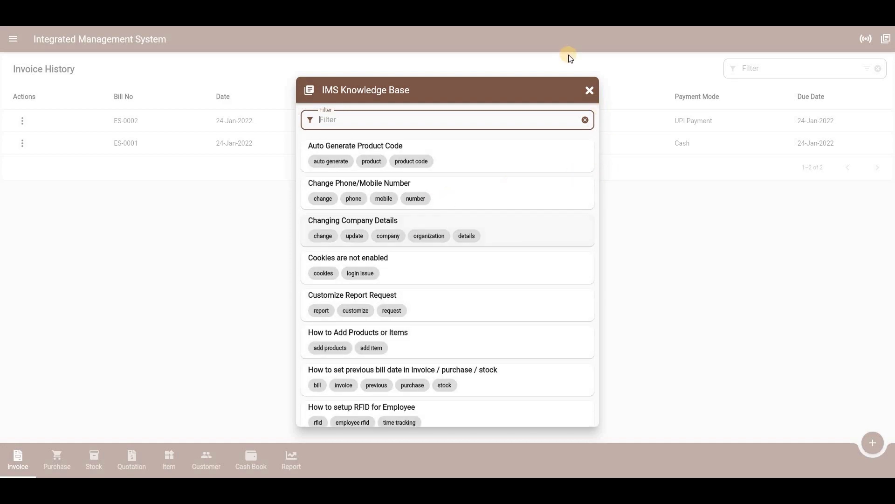
{"action": "left_click", "coordinate": [590, 90]}
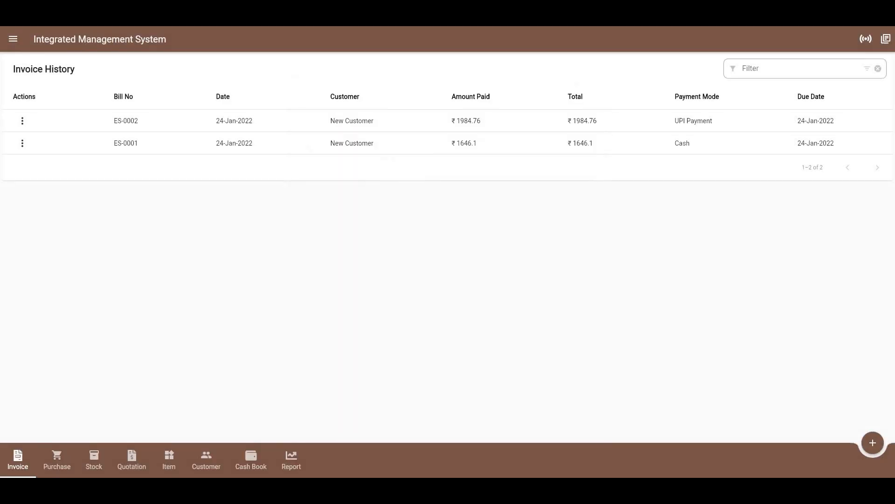